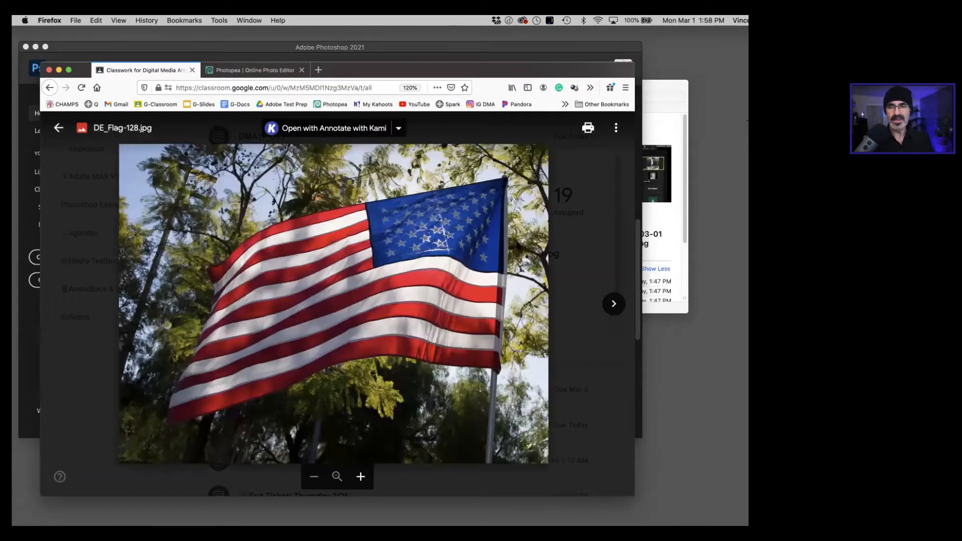
Step: Download the portrait DE_Davon-130.jpg from the Classroom assignment and open it with Adobe Photoshop 2021
key(Right)
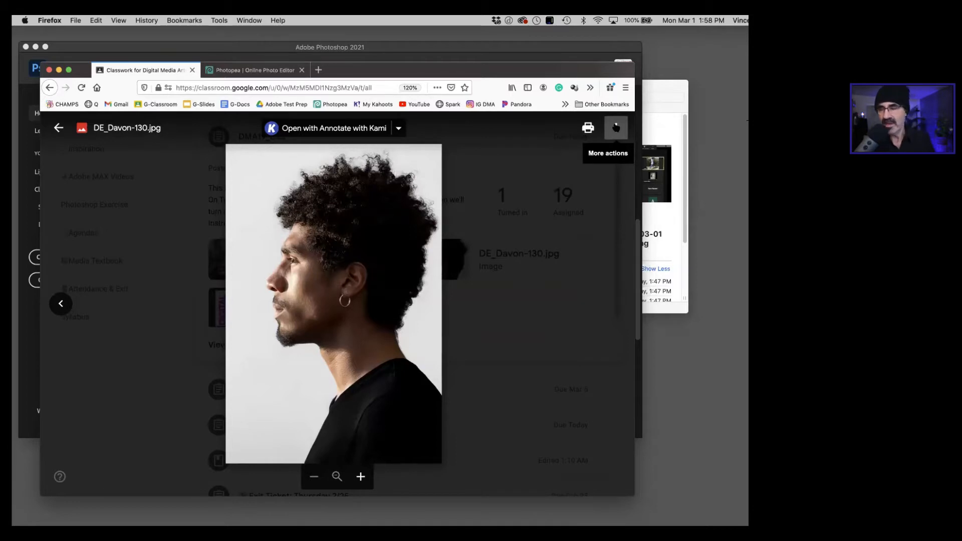
click(616, 128)
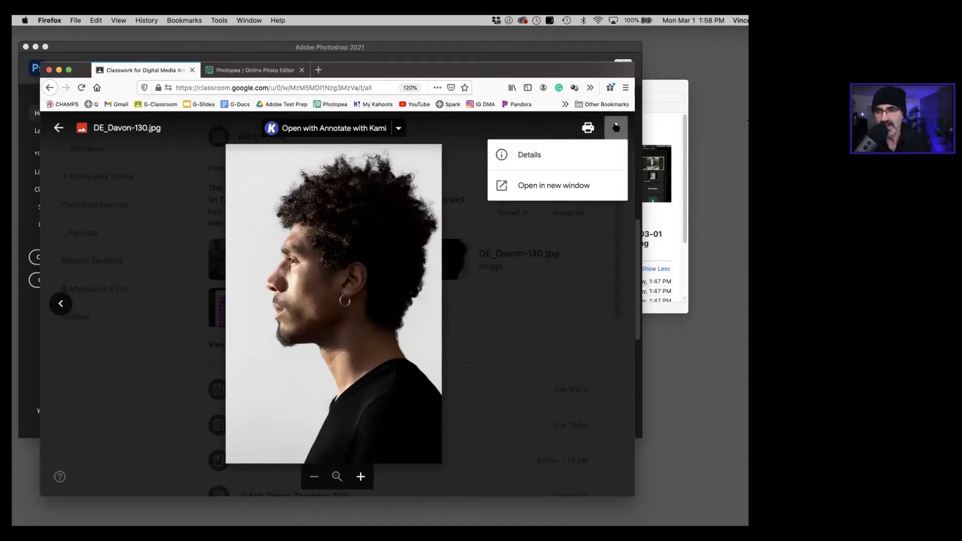
click(547, 180)
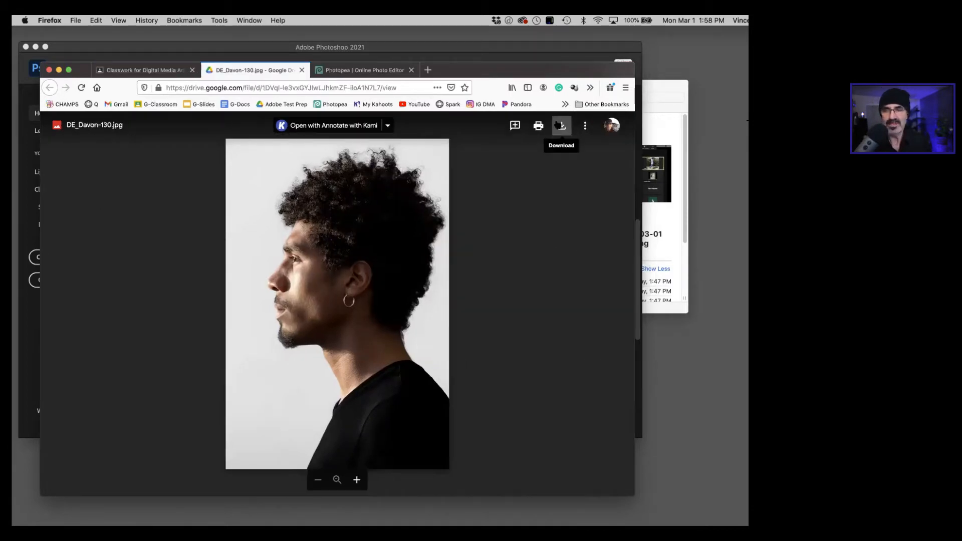
click(561, 126)
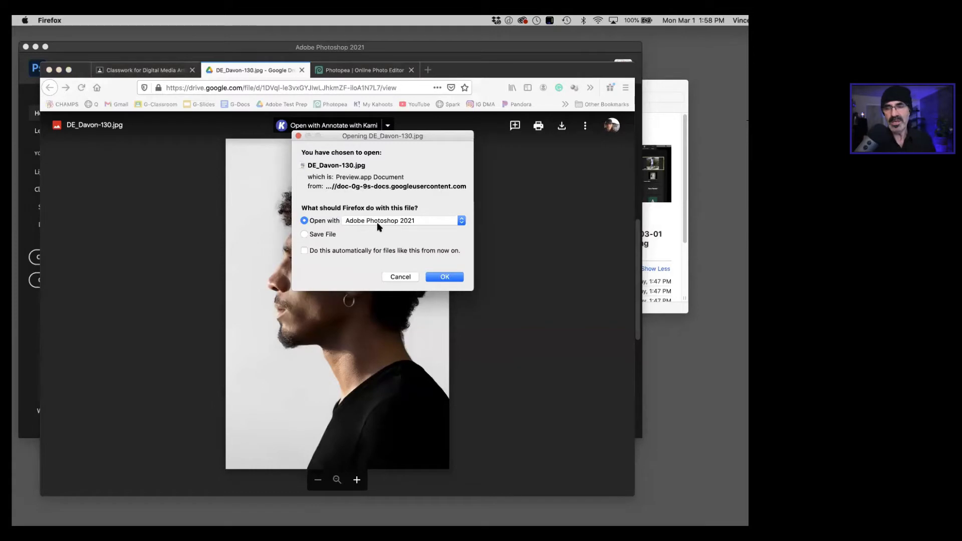
click(446, 277)
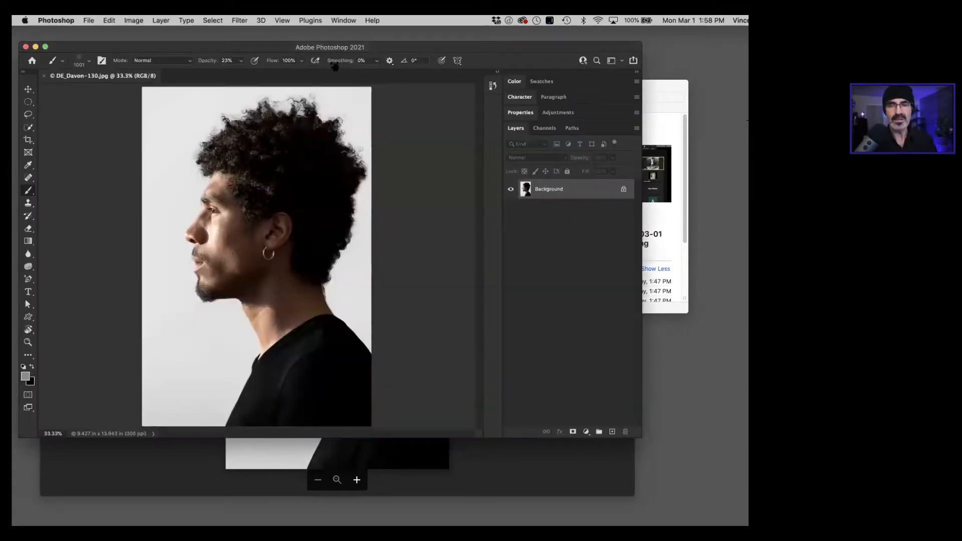
Step: Return to the DMA19_DE3 assignment in Firefox, download DE_Flag-128.jpg and open it with Adobe Photoshop 2021
click(100, 479)
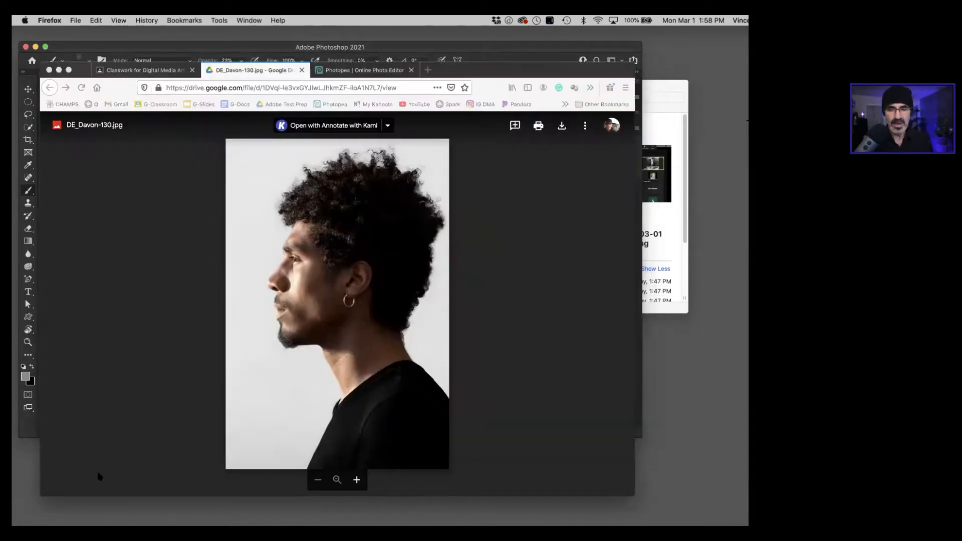
click(302, 70)
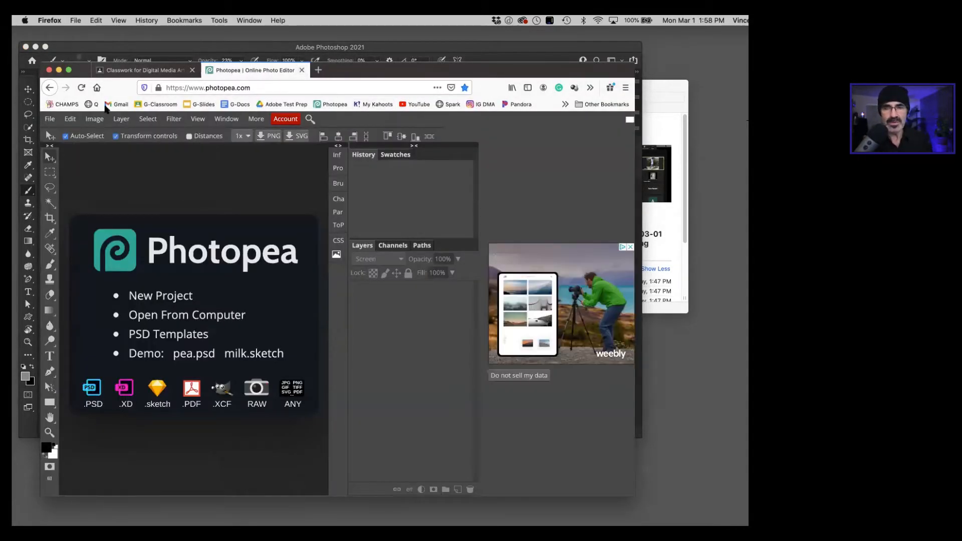
click(126, 70)
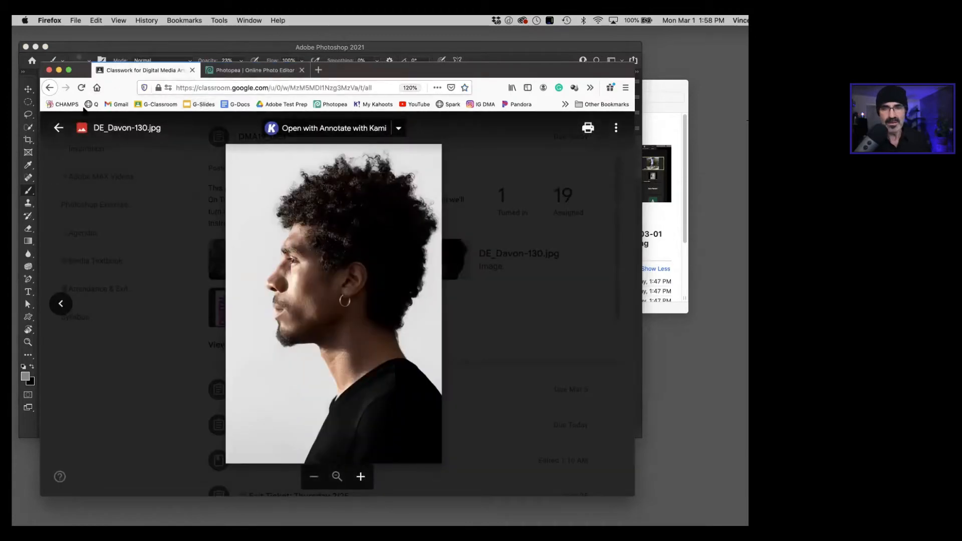
click(59, 128)
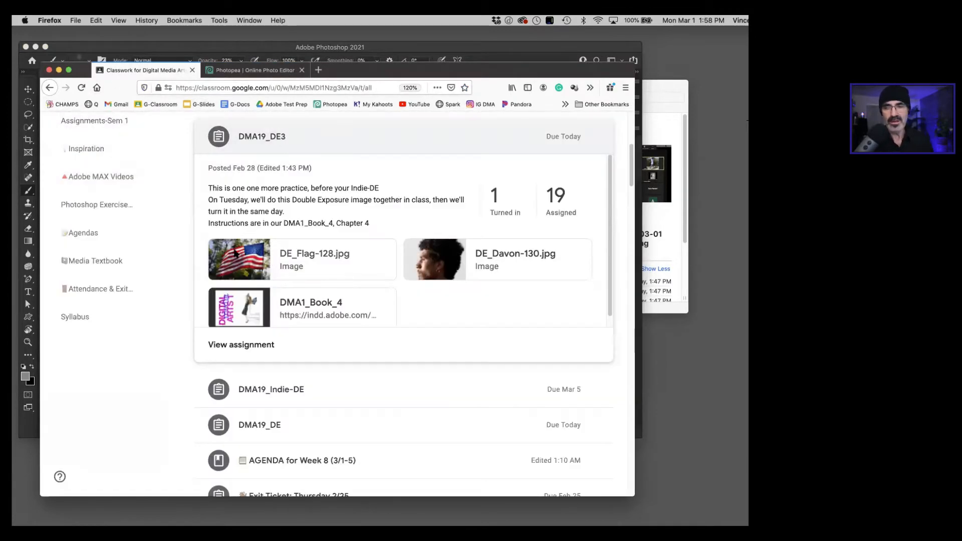
click(236, 255)
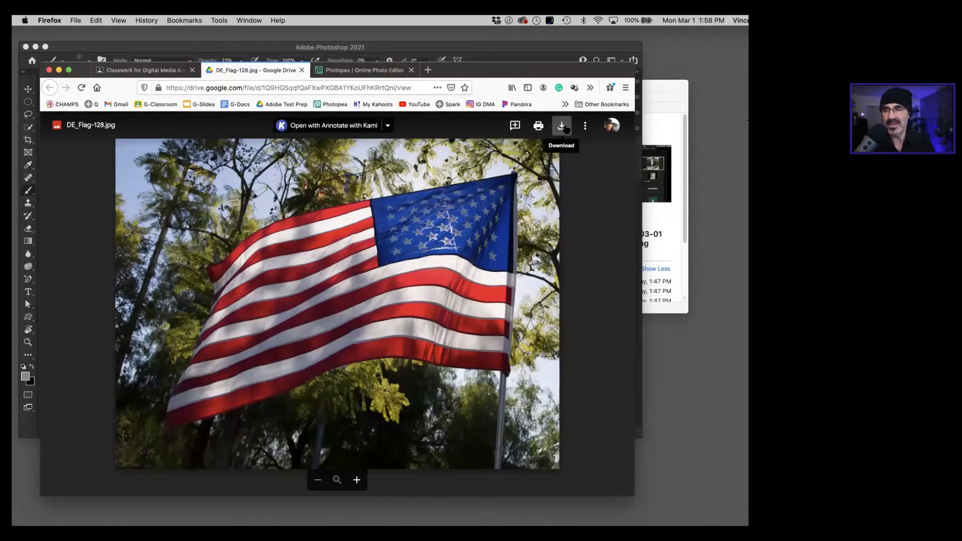
click(566, 129)
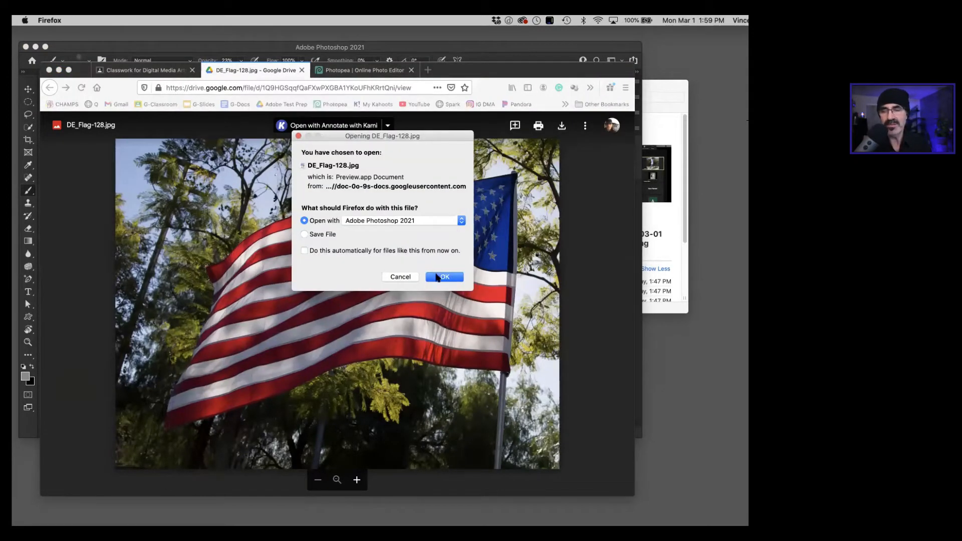
click(437, 278)
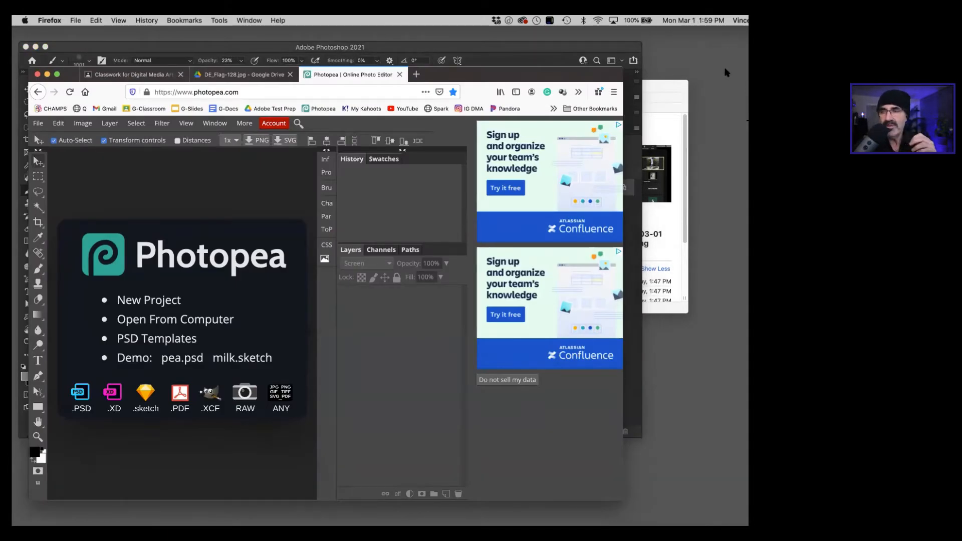
Step: Open DE_Davon-130.jpg and DE_Flag-128.jpg from the Downloads folder together in Photopea
click(665, 91)
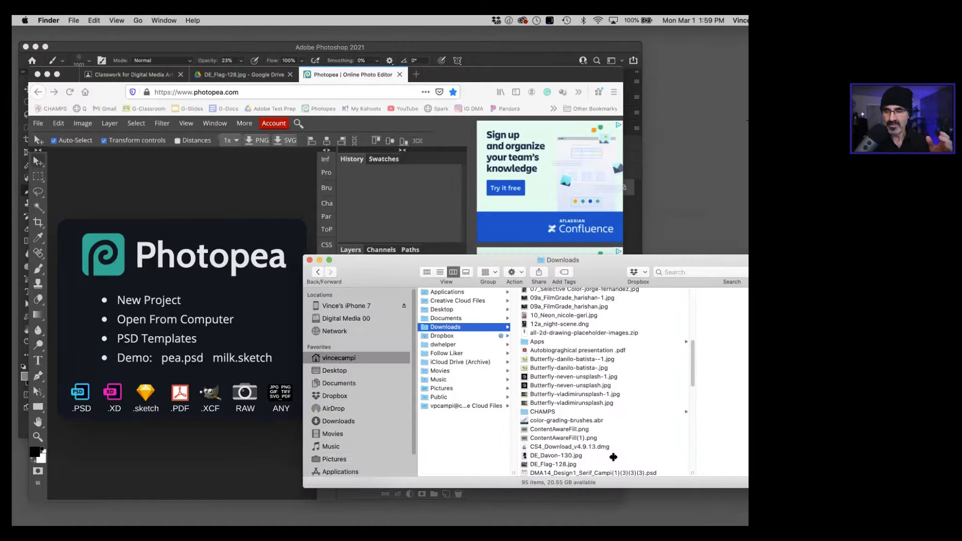
drag(612, 455, 612, 465)
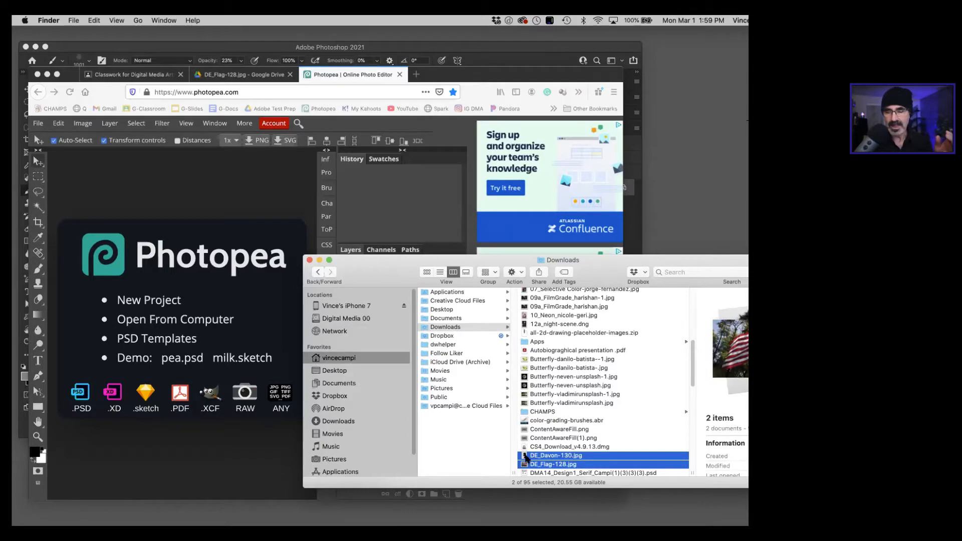
drag(527, 457, 179, 261)
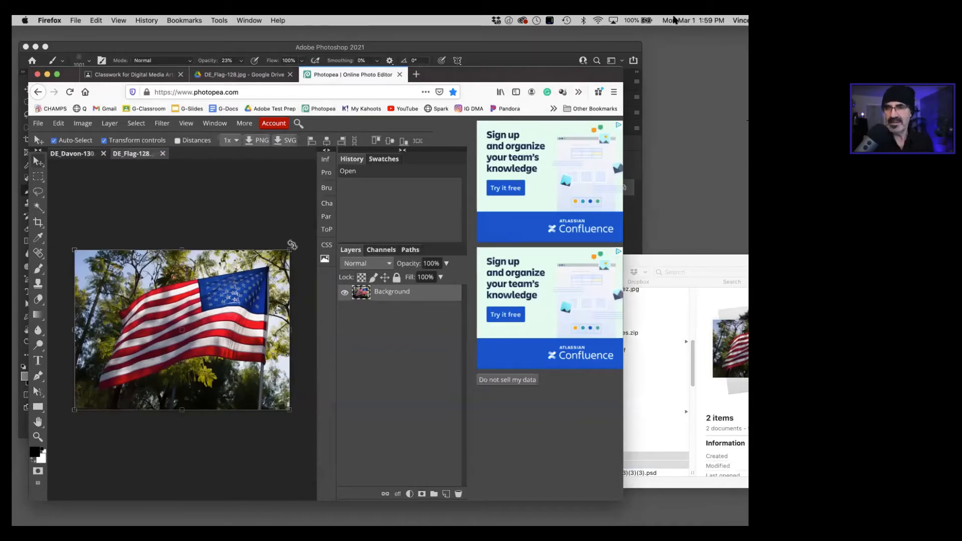
Step: Enlarge the browser window and copy the flag photo's Background layer into the DE_Davon-130 document in Photopea
drag(653, 60, 706, 48)
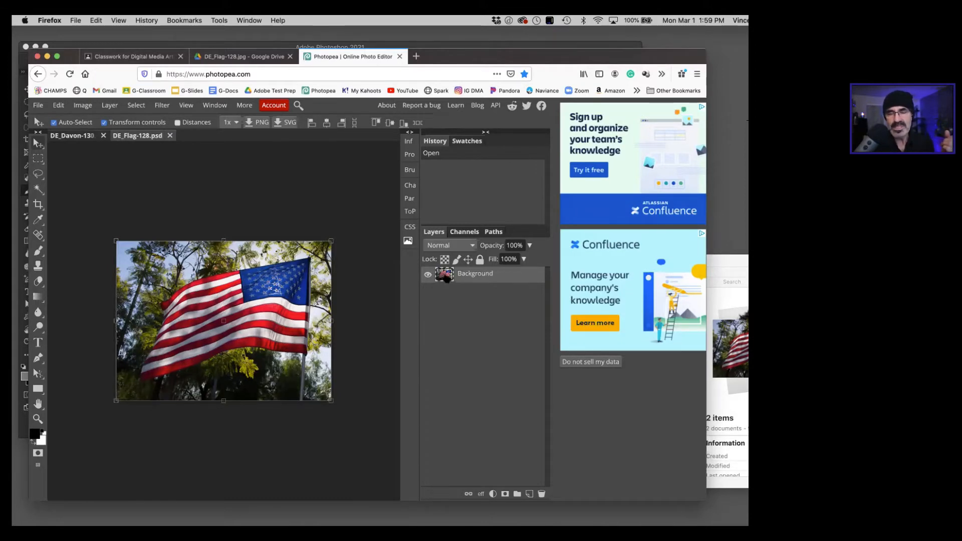
drag(440, 274, 74, 137)
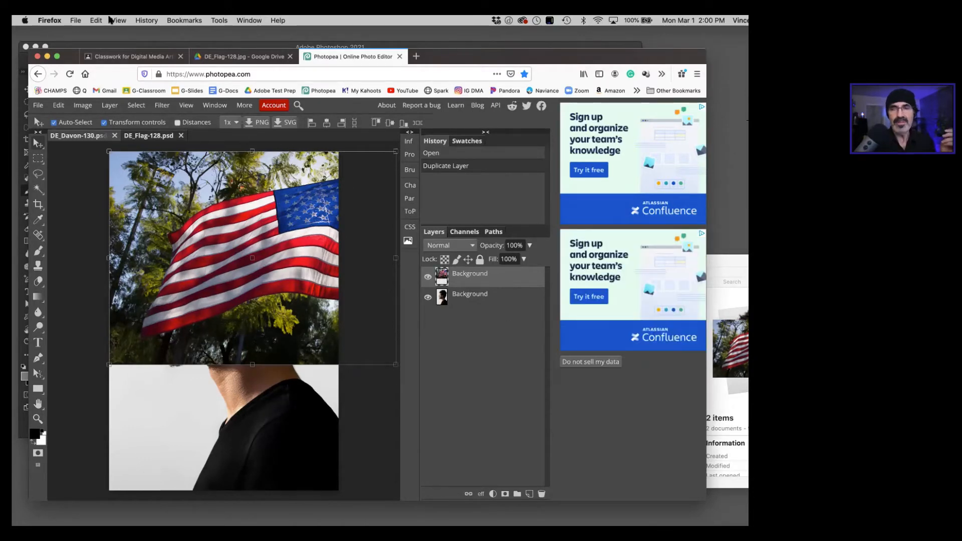
Step: Switch to Photoshop and copy the flag photo's Background layer into the DE_Davon-130.jpg document
click(73, 47)
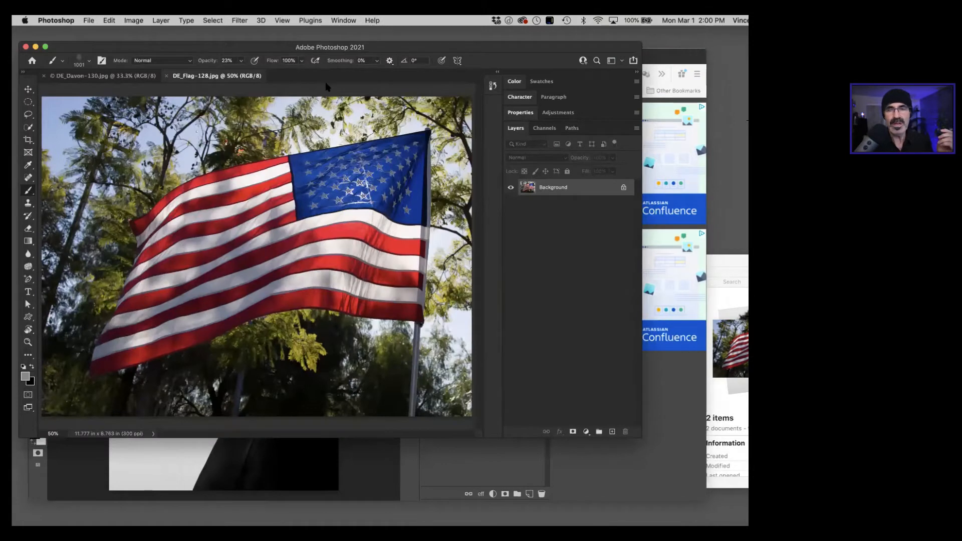
drag(575, 188, 253, 236)
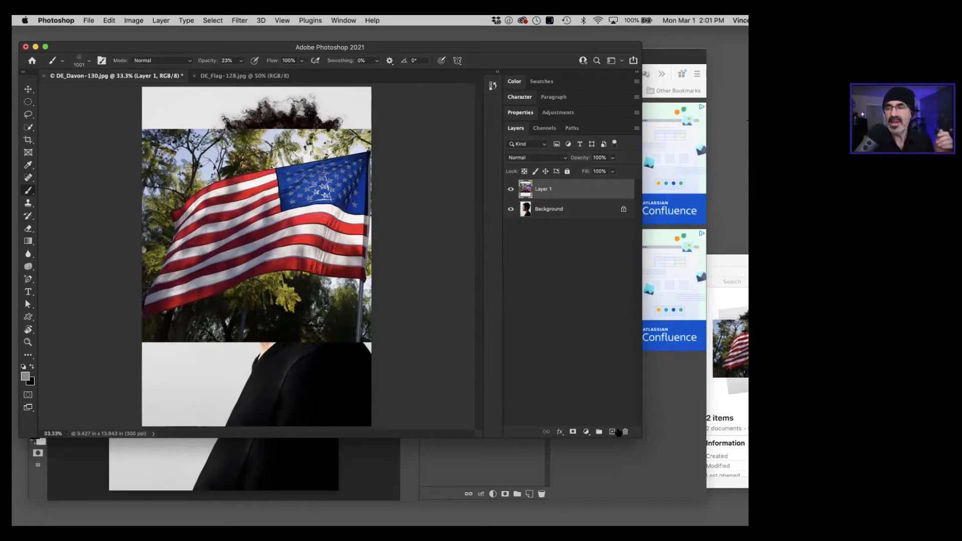
Step: Open DMA1_Book_4 from the Classroom assignment in Firefox and read the Creative Photoshop Compositing instructions through page 16
click(634, 461)
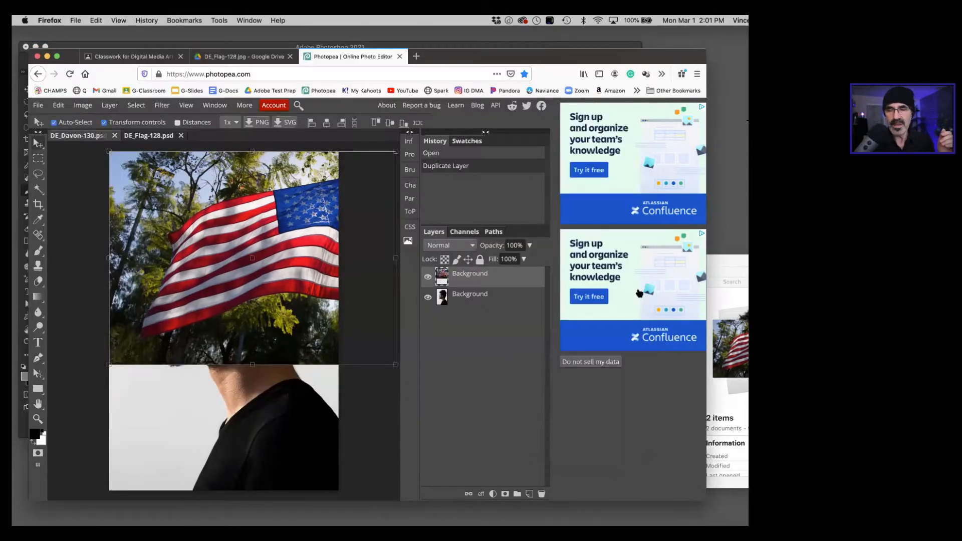
click(121, 57)
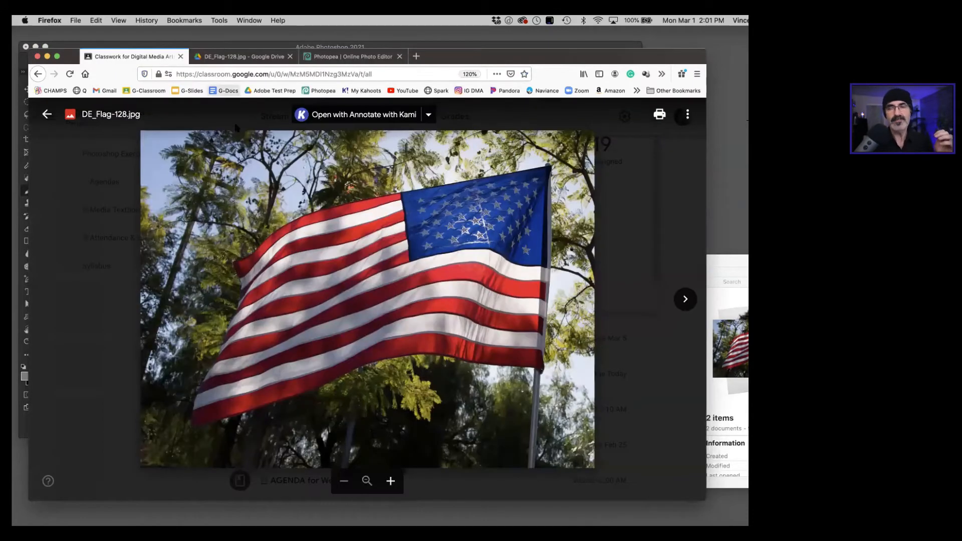
click(47, 114)
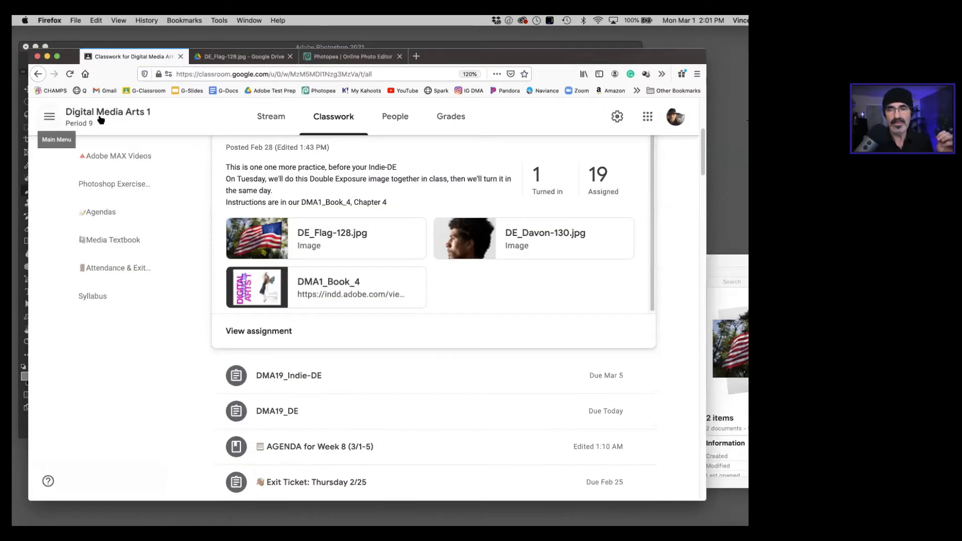
click(328, 291)
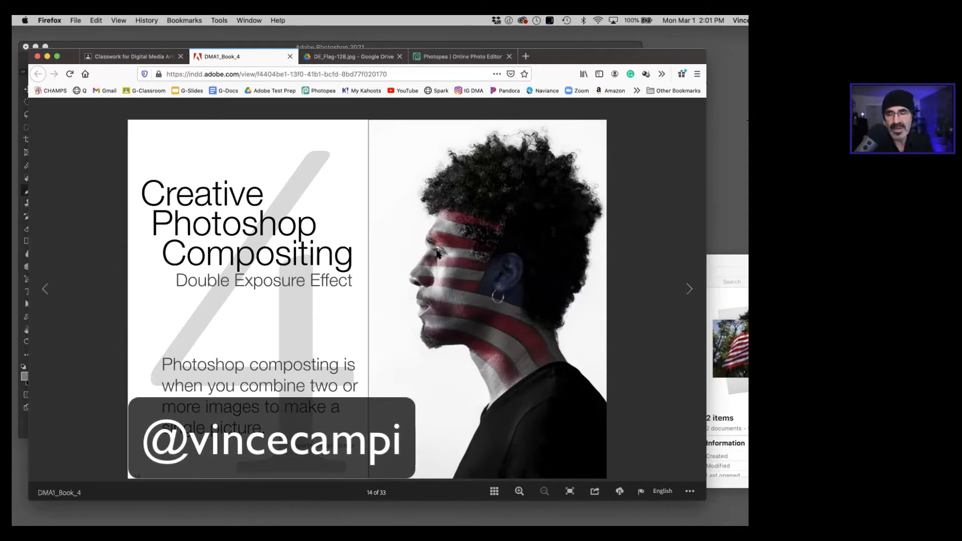
click(689, 289)
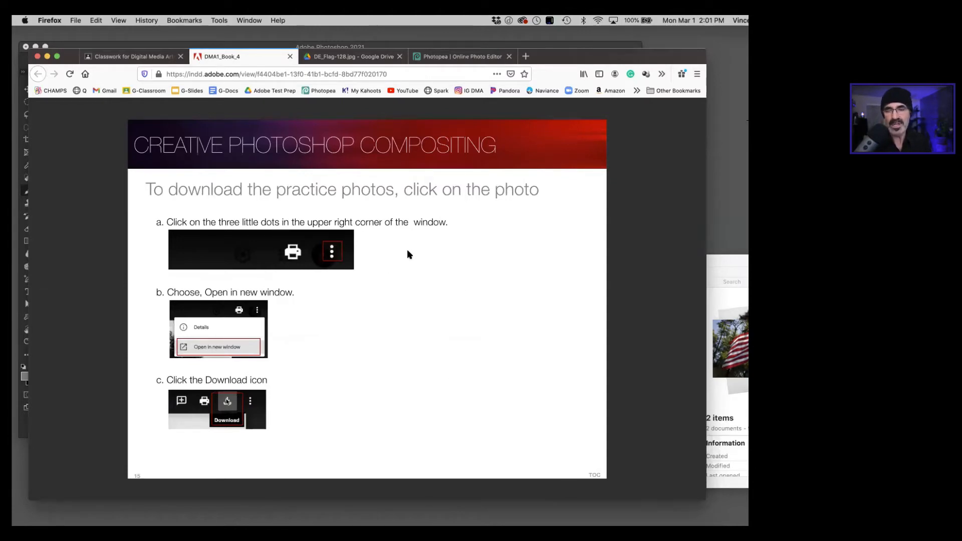
click(690, 289)
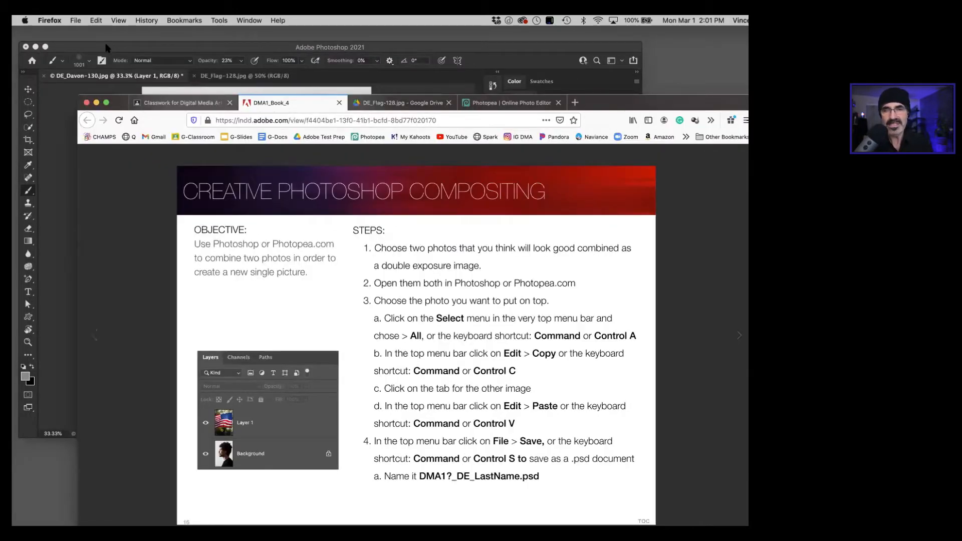
Step: Switch to Photoshop and start saving the composite in Photoshop format, named DMA19_DE3_ followed by the author's last name
click(107, 48)
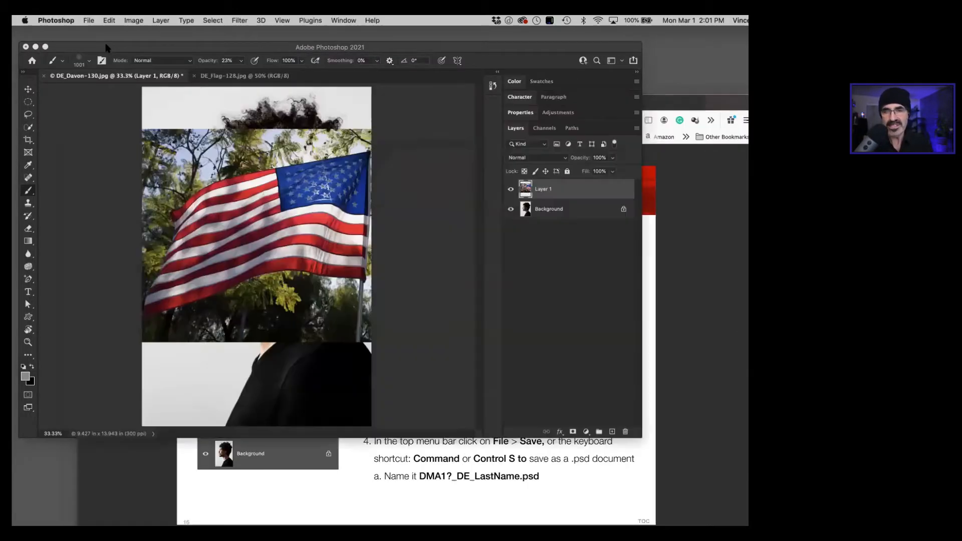
drag(106, 47, 115, 83)
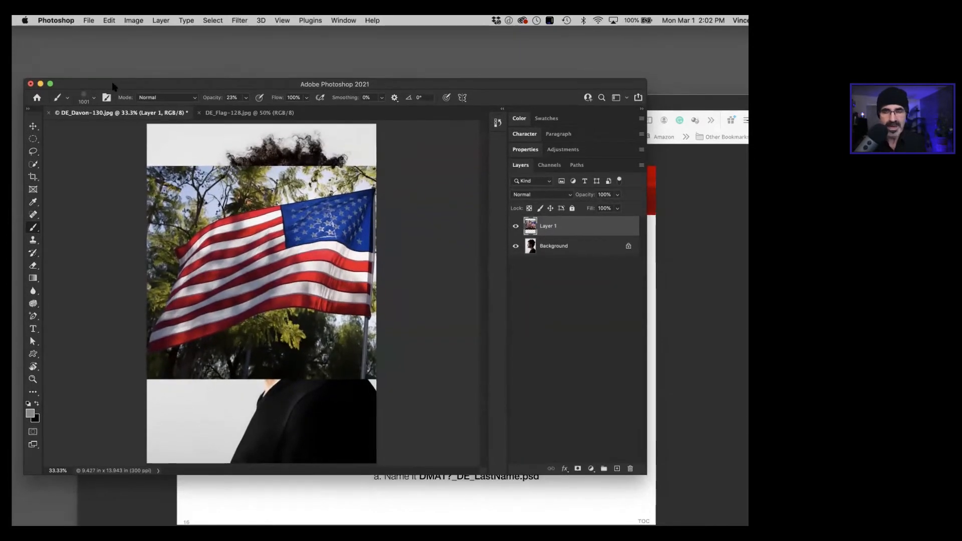
key(shift+super+s)
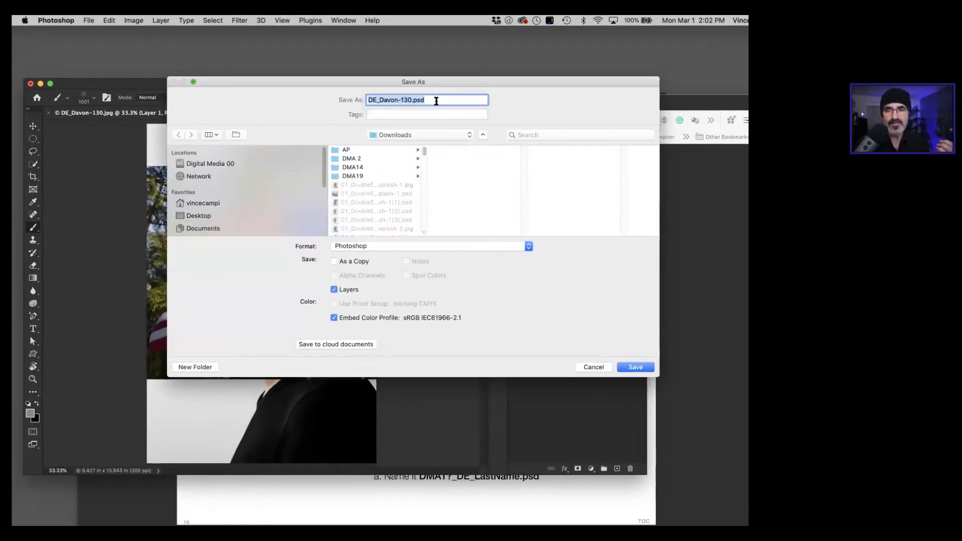
click(376, 100)
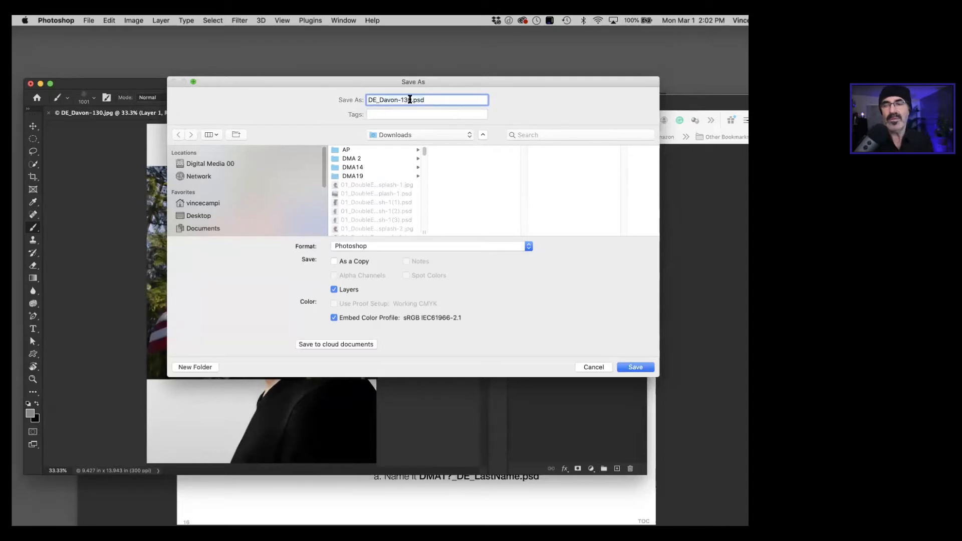
drag(411, 100, 359, 97)
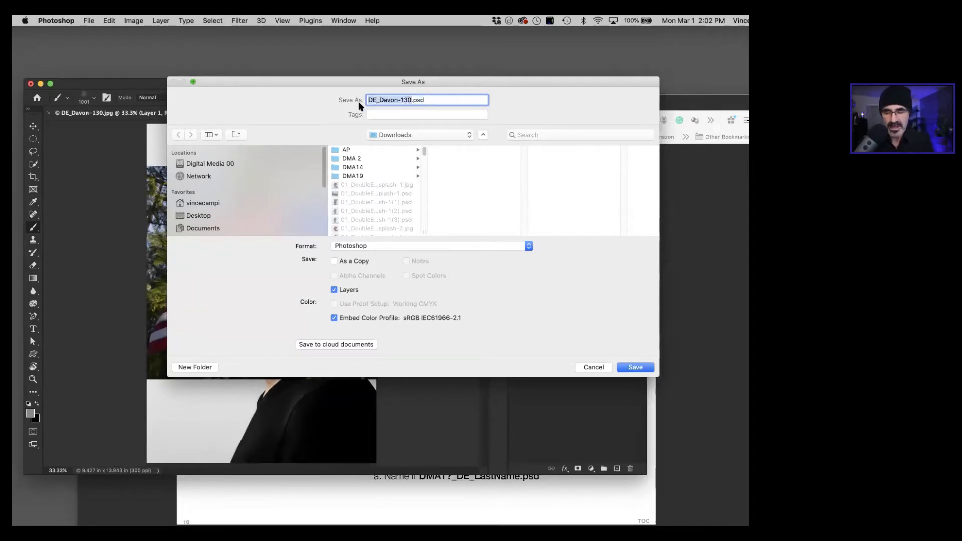
text(DMA19)
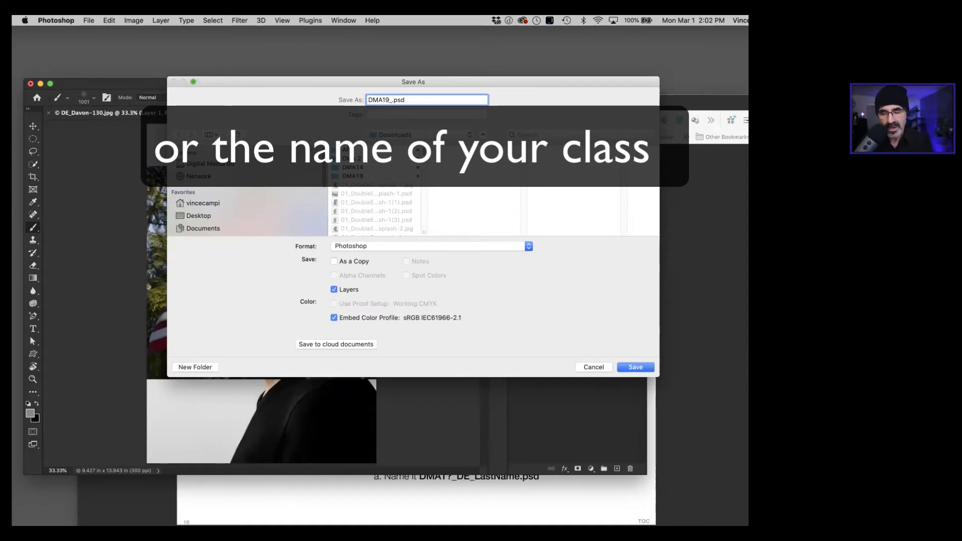
text(_DE3)
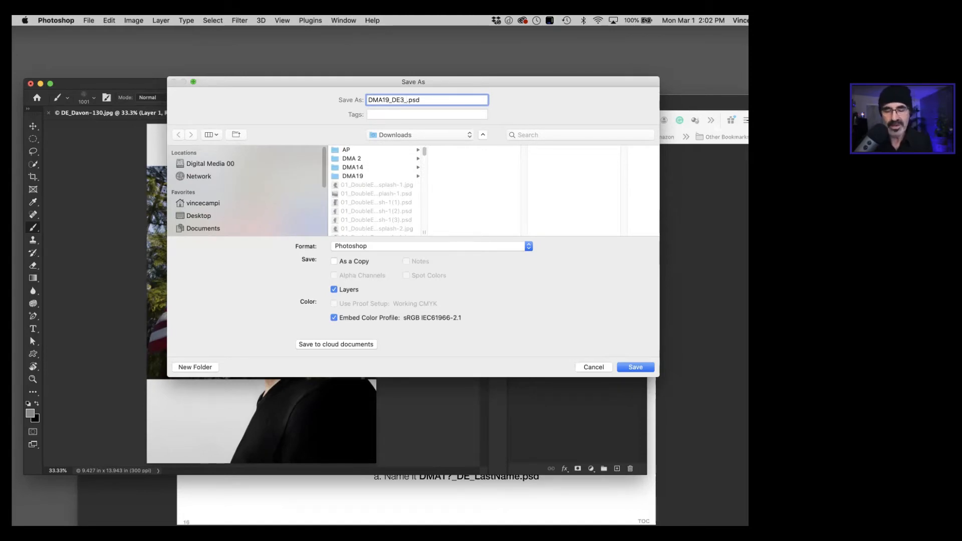
text(_Campi)
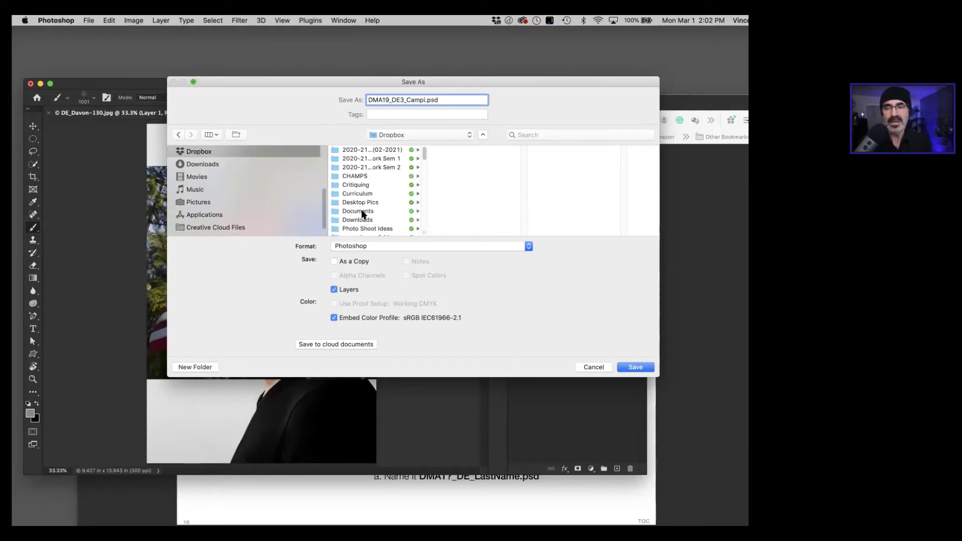
Step: Choose the DMA19 media files folder inside Dropbox Documents and save the composite there
click(359, 212)
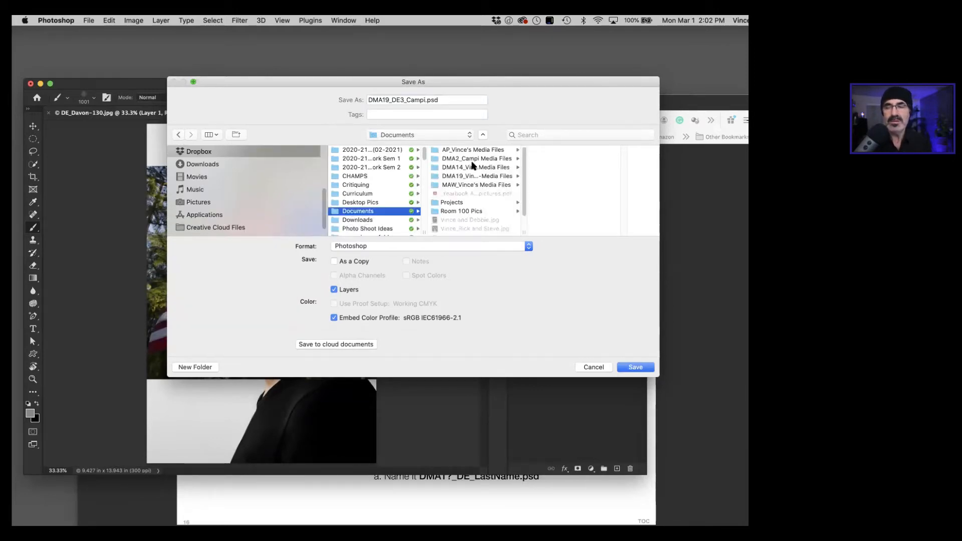
click(462, 176)
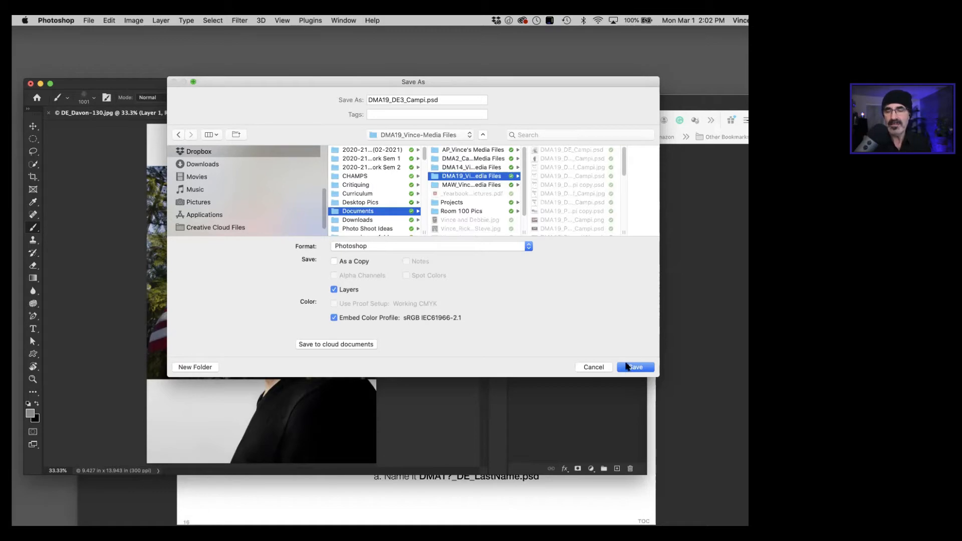
click(628, 366)
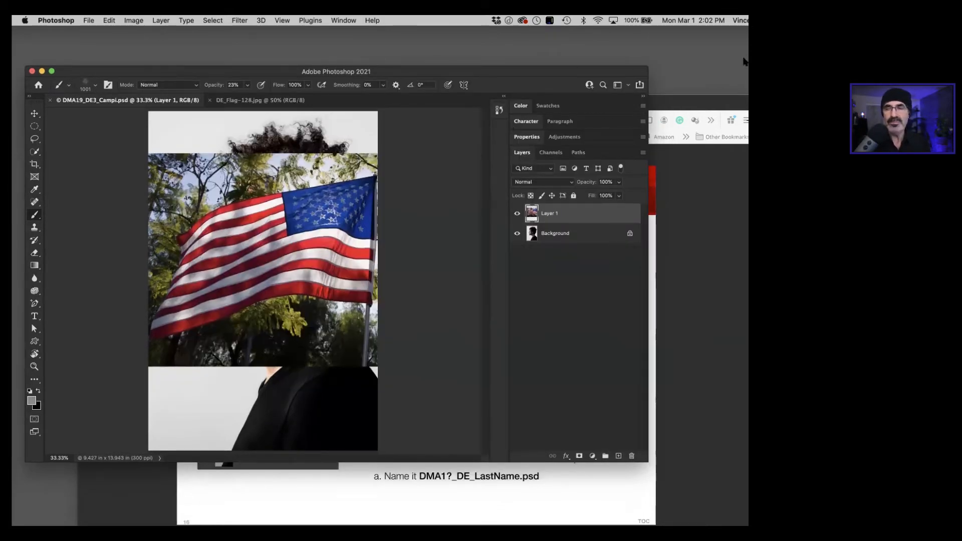
Step: Switch to Photopea in Firefox and save the composite to disk as DE_Davon-130.psd
click(700, 97)
click(504, 106)
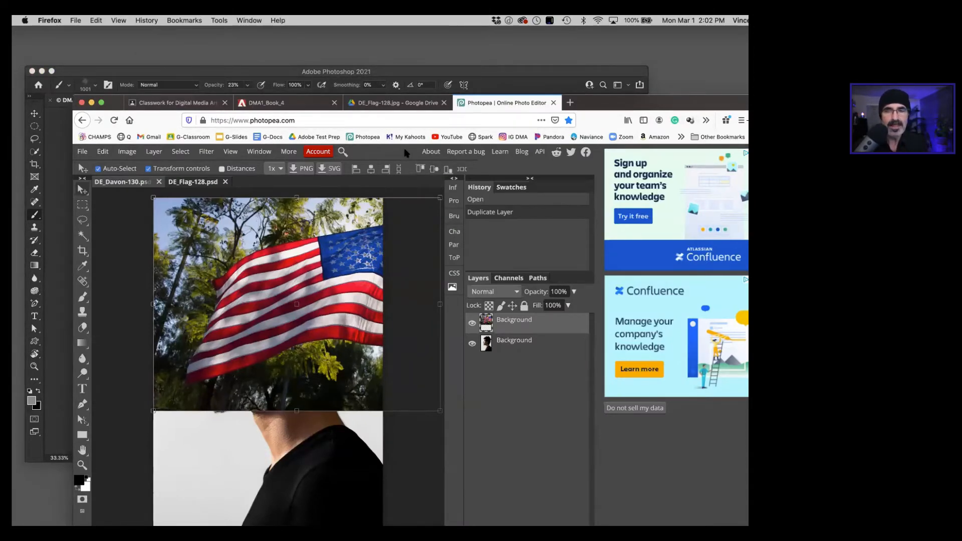
key(super+s)
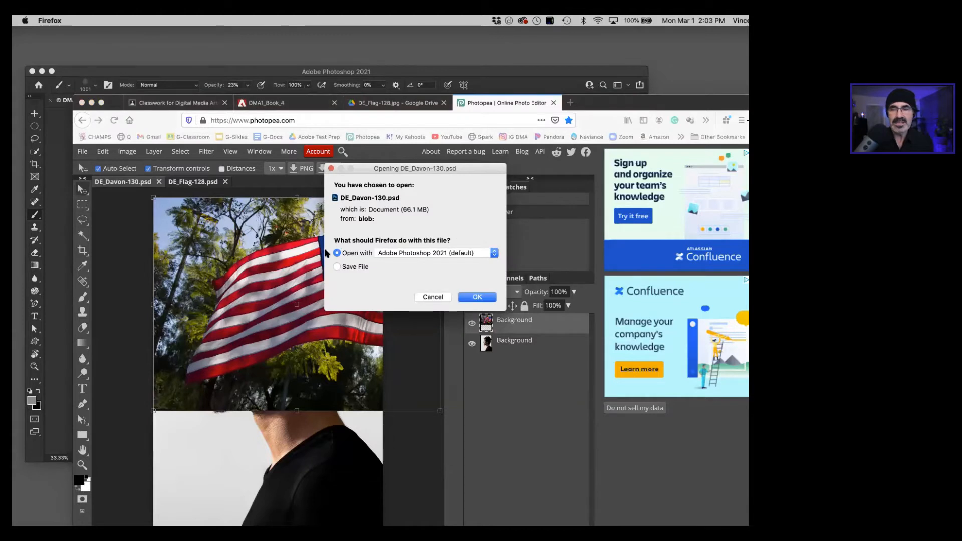
click(336, 266)
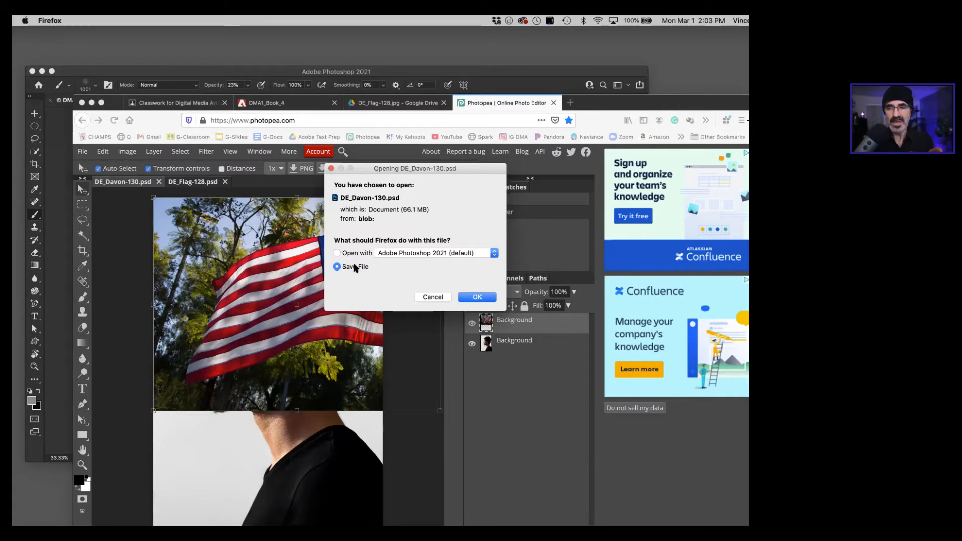
click(478, 297)
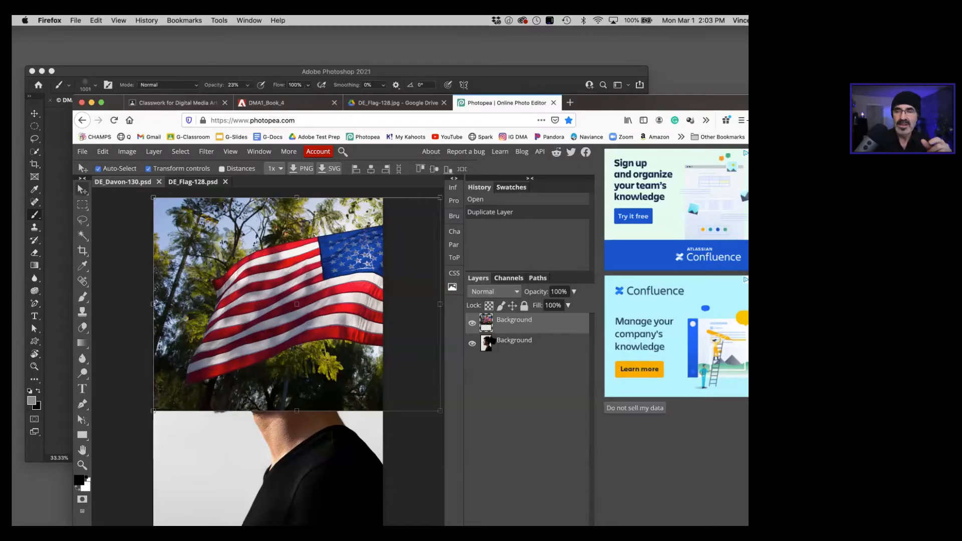
Step: Read step 5 in DMA1_Book_4, switch to Photoshop, and set Layer 1's blend mode to Soft Light
drag(115, 104, 122, 104)
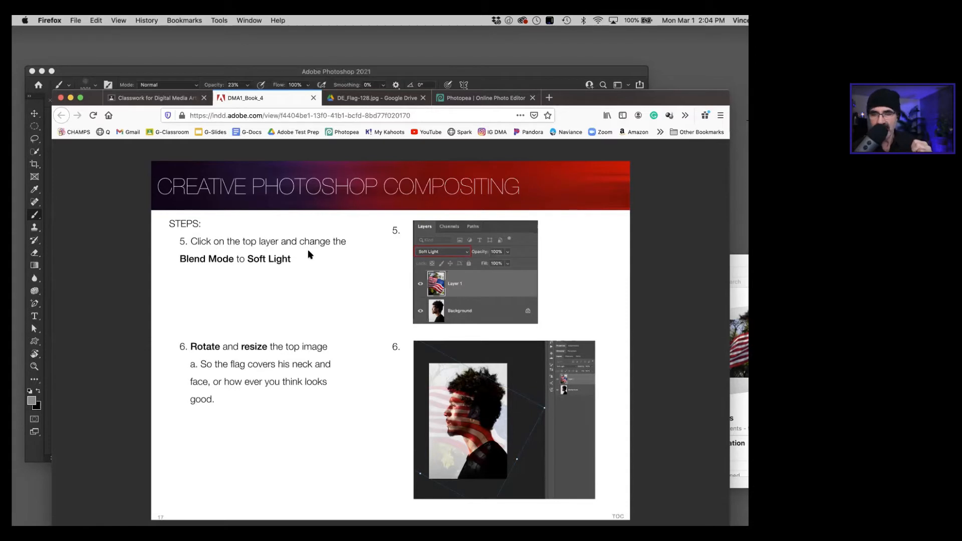
click(181, 75)
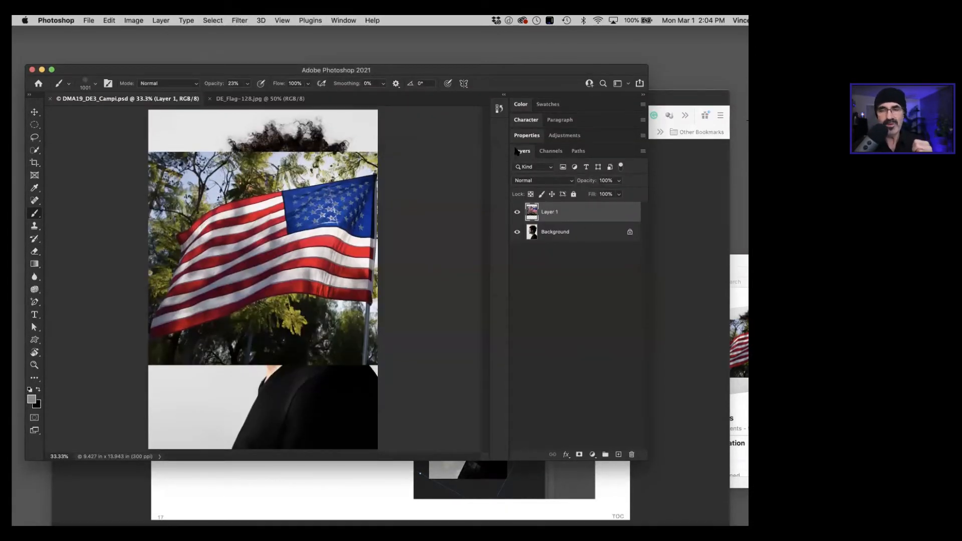
click(526, 185)
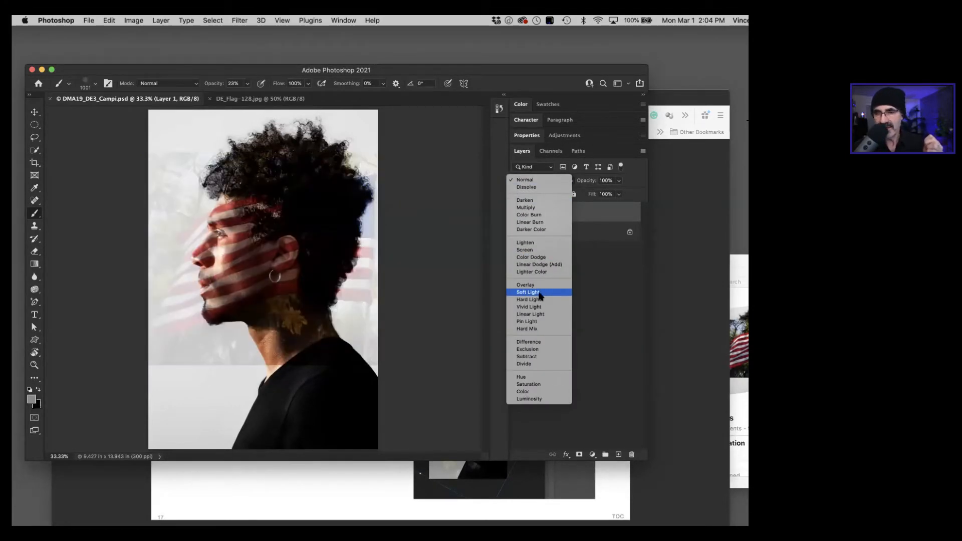
click(531, 292)
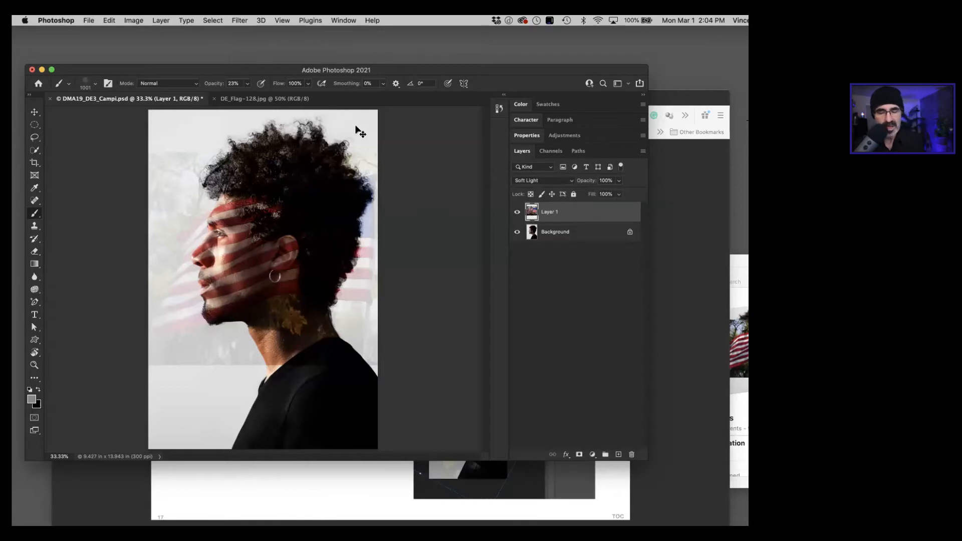
Step: Switch to Photopea, set the top flag layer's blend mode to Soft Light, and move the flag lower over the face
key(super+Tab)
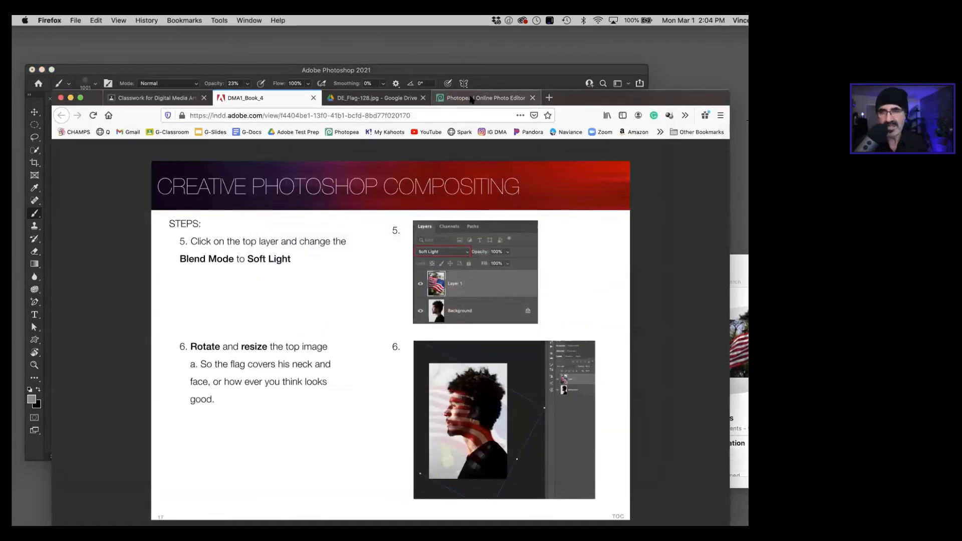
click(471, 98)
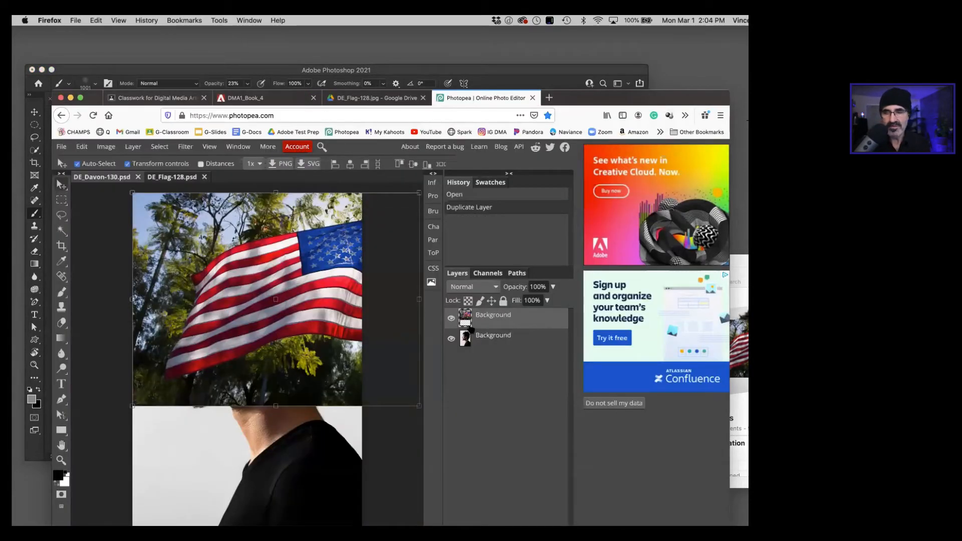
click(458, 289)
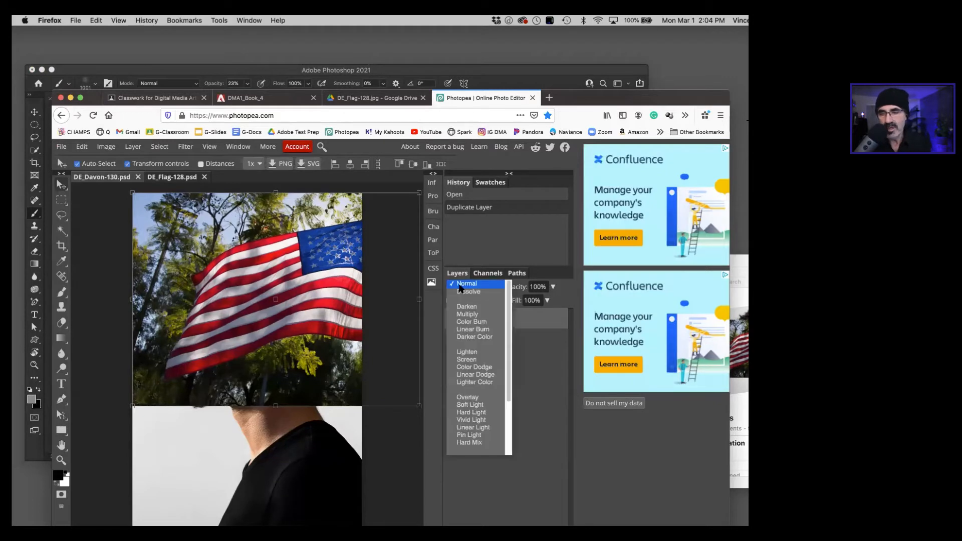
click(460, 405)
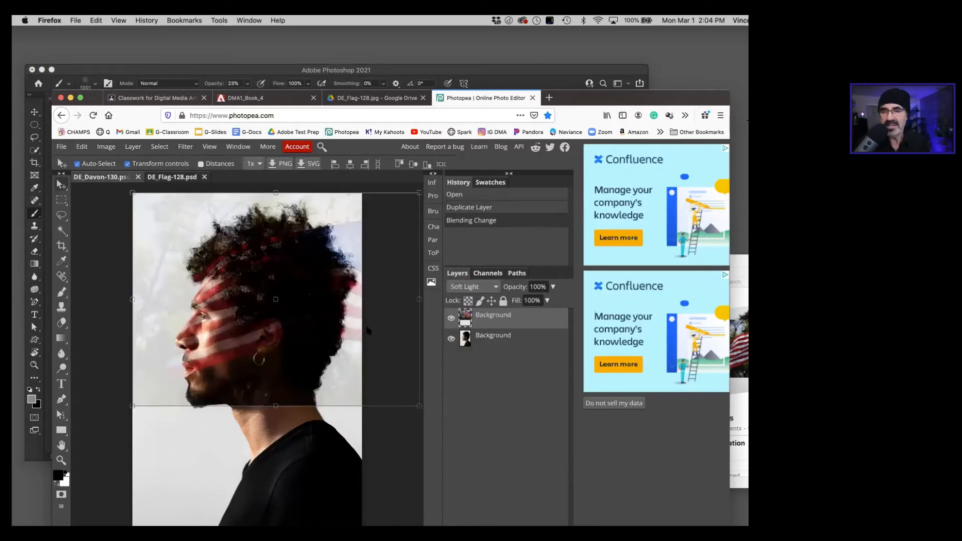
drag(357, 331, 335, 366)
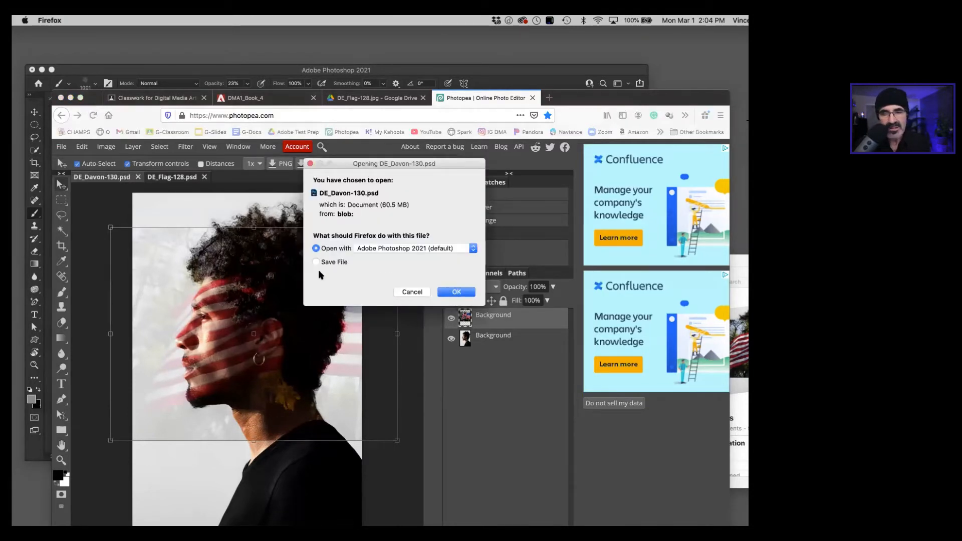
Step: Save DE_Davon-130.psd from Photopea to disk, switch to Photoshop, and save the composite there too
click(316, 262)
click(460, 292)
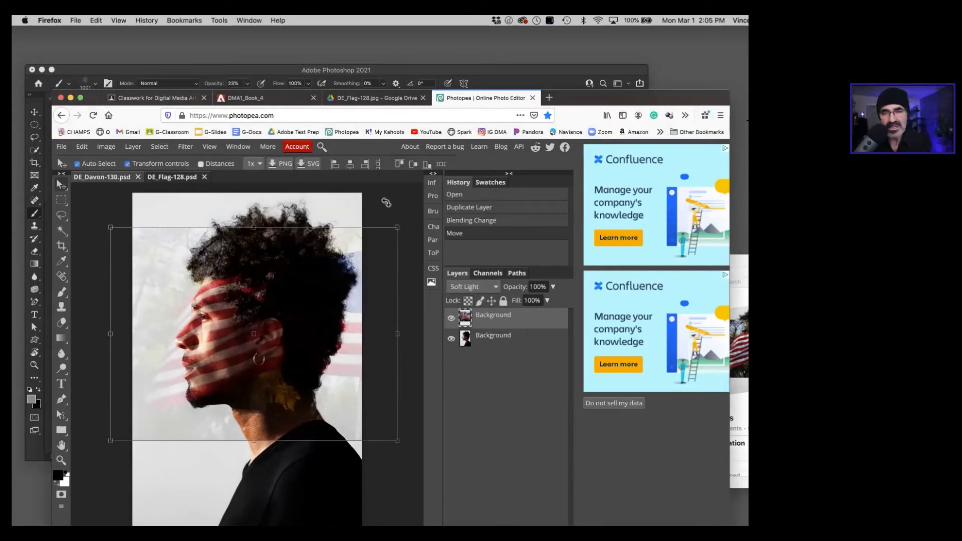
click(209, 80)
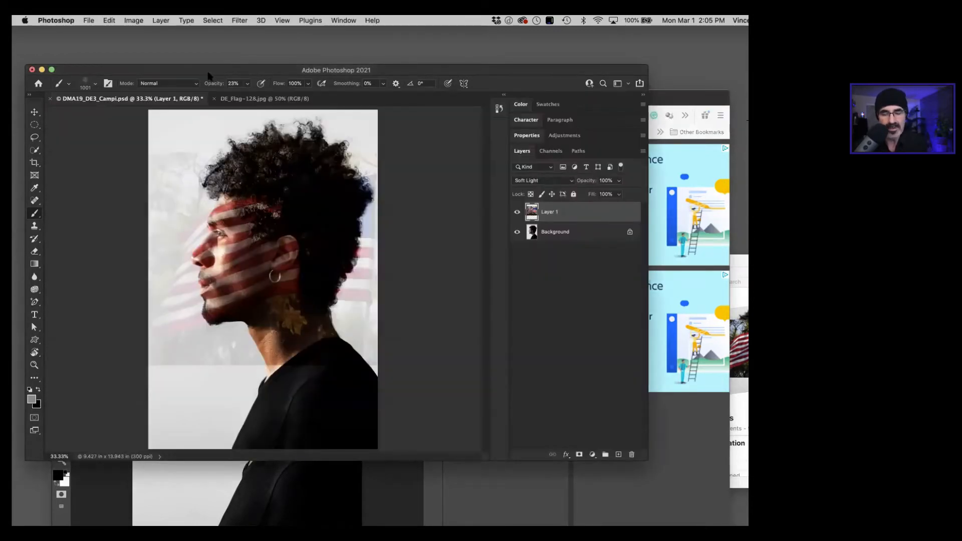
key(super+s)
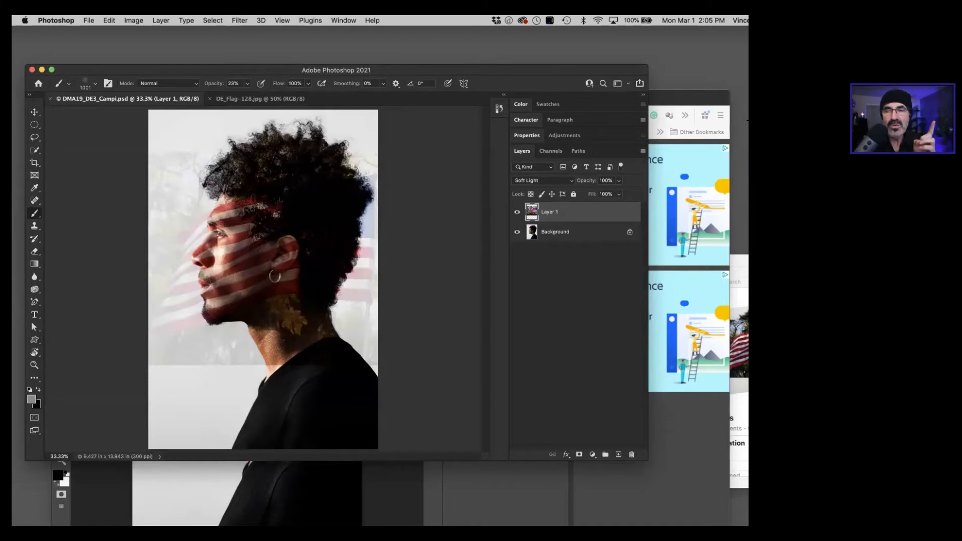
Step: Switch to DMA1_Book_4 in Firefox, read step 6 on rotating and resizing the top image, and return to Photoshop
key(super+Tab)
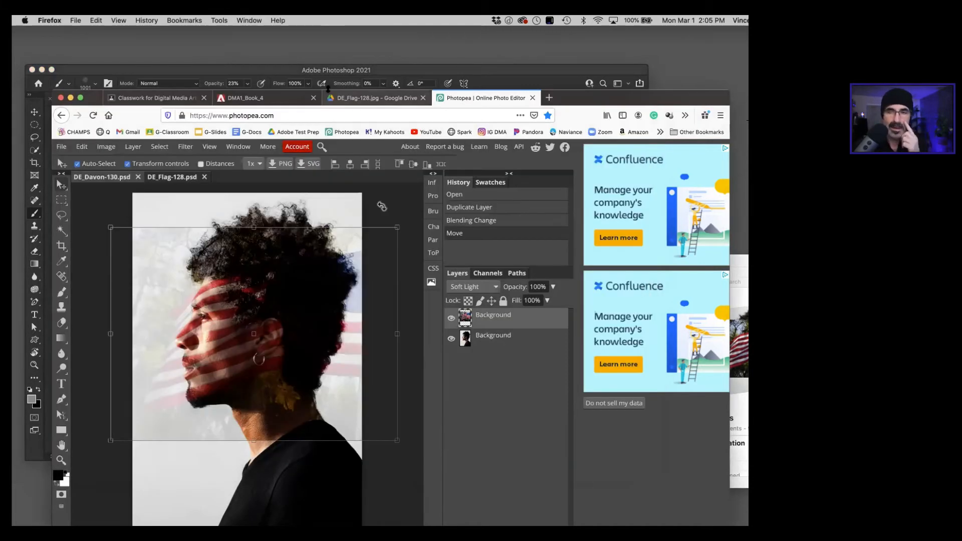
click(289, 104)
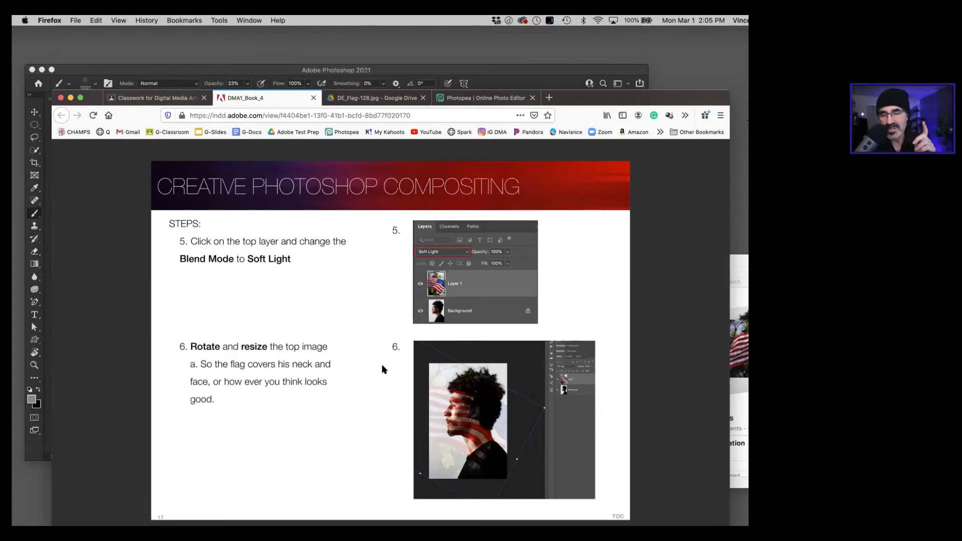
click(225, 72)
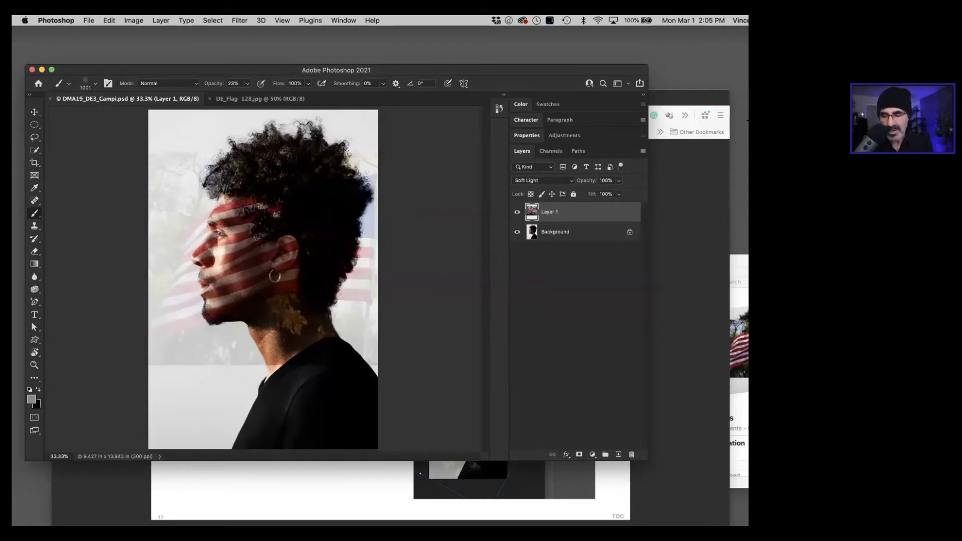
Step: Enlarge the flag on Layer 1 proportionally to about 196% with the Move tool's transform controls, keeping it over the portrait
key(super+minus)
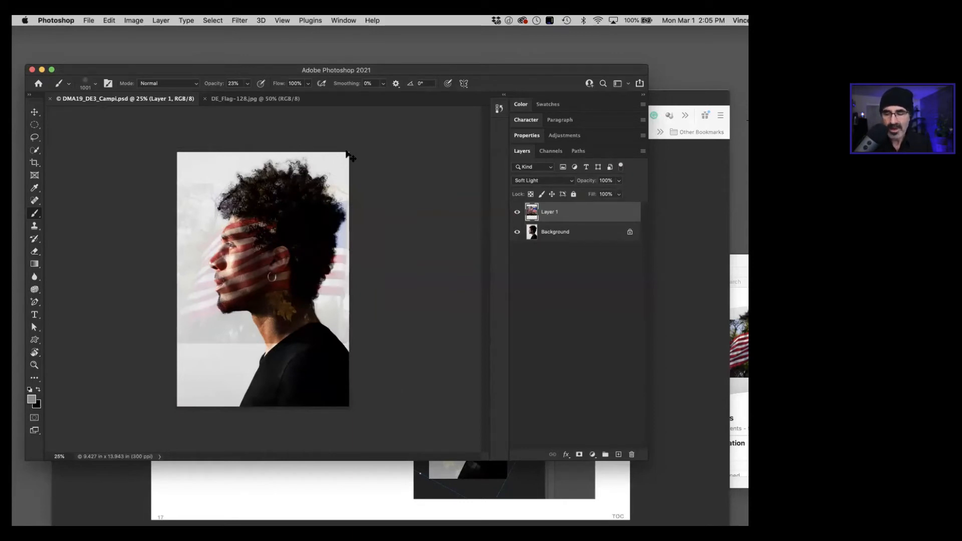
key(super+minus)
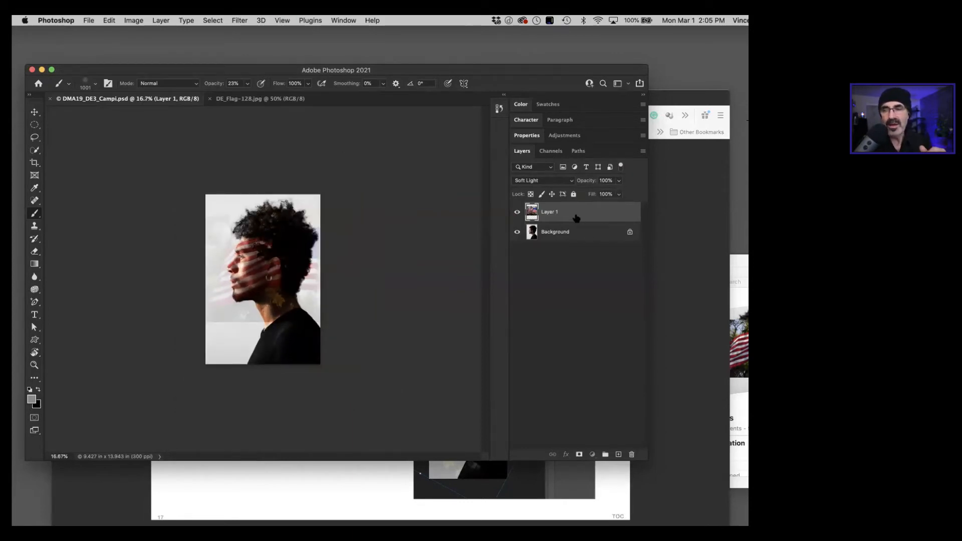
click(34, 112)
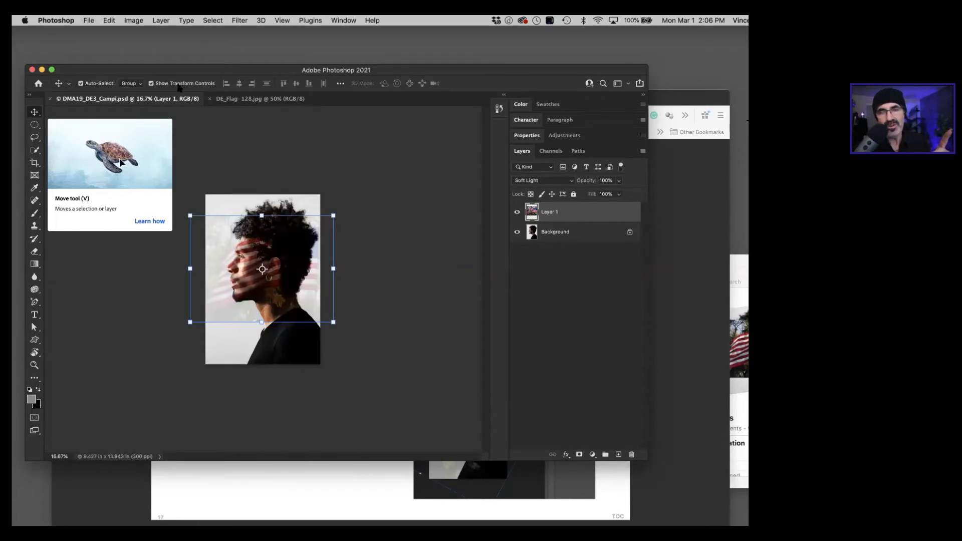
drag(334, 321, 425, 391)
drag(275, 340, 193, 341)
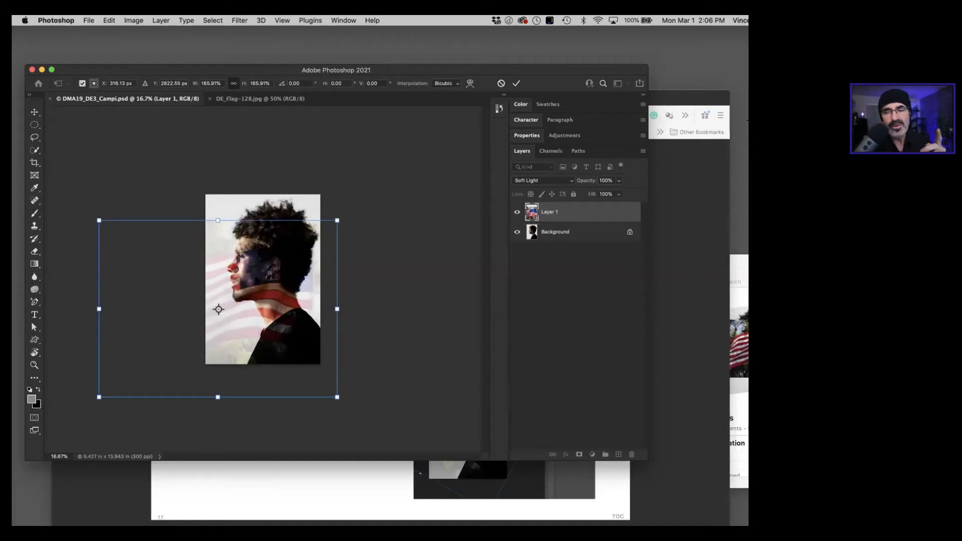
drag(258, 279, 267, 262)
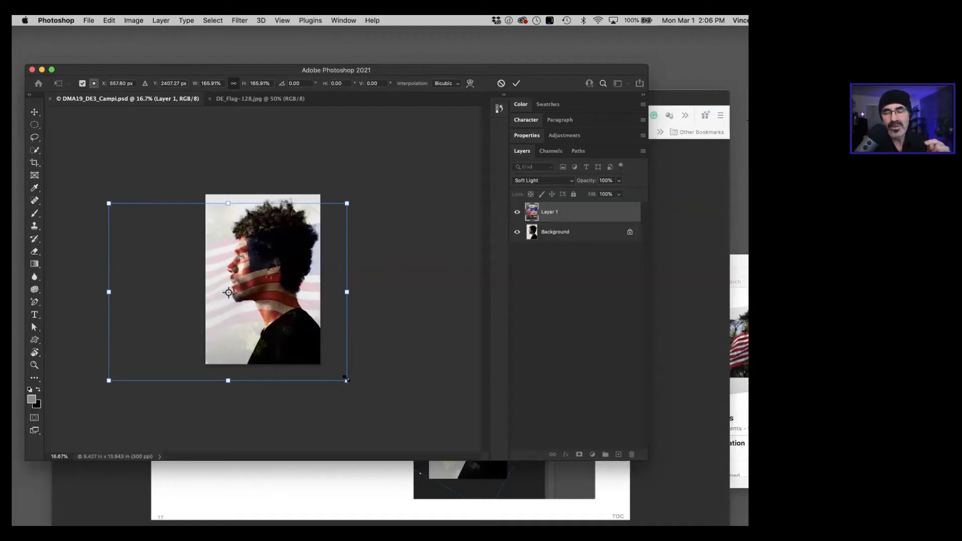
drag(346, 380, 390, 415)
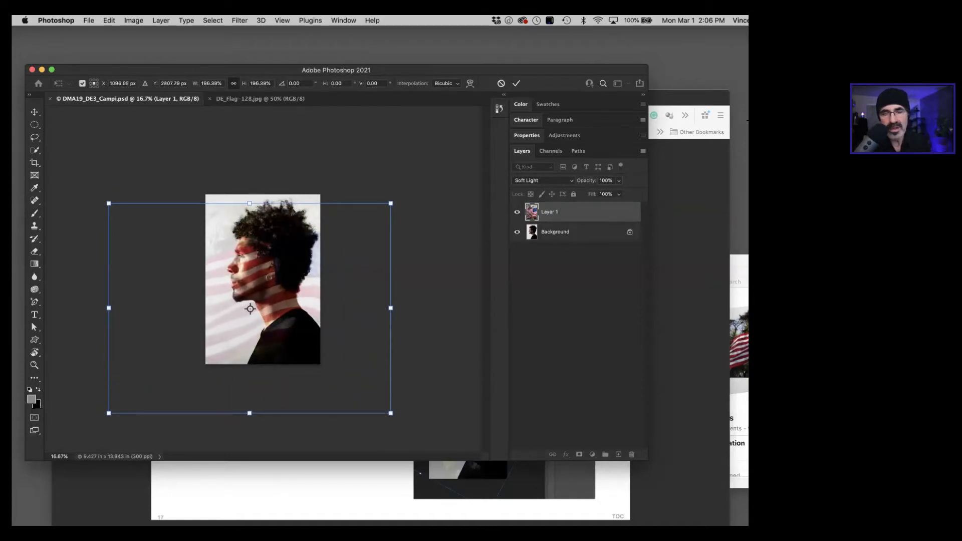
Step: Rotate the flag layer about 14 degrees clockwise and reposition it over the face and neck
drag(287, 290, 255, 312)
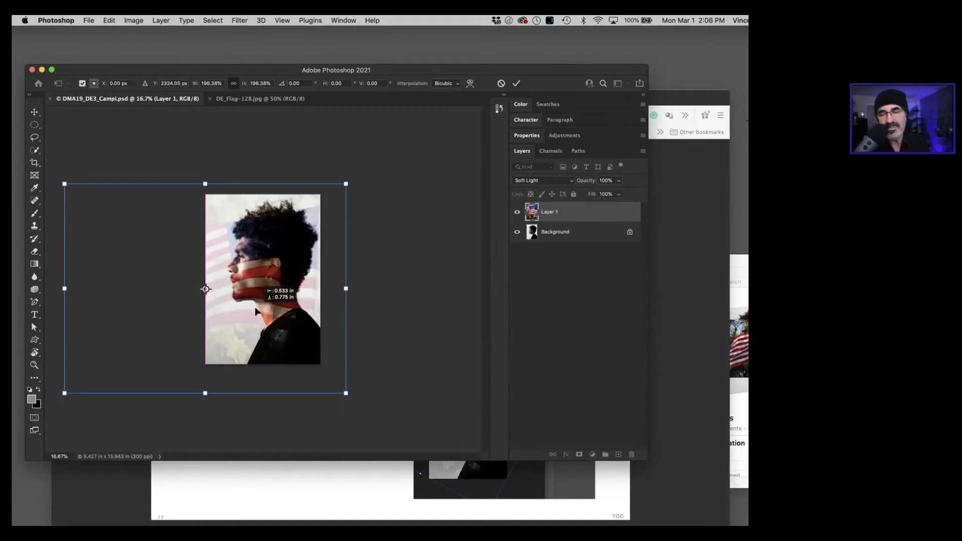
drag(256, 311, 255, 310)
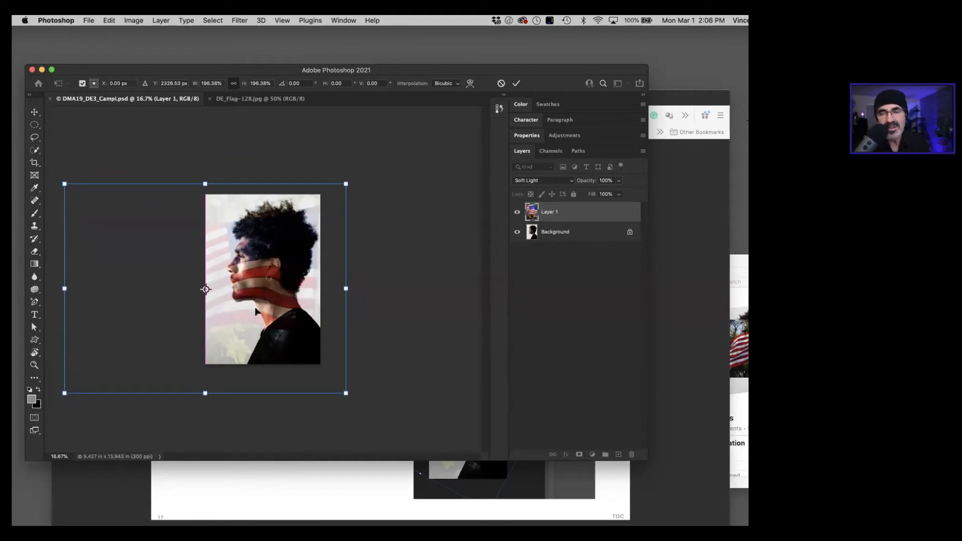
drag(249, 272, 276, 271)
drag(385, 401, 351, 430)
drag(277, 315, 276, 304)
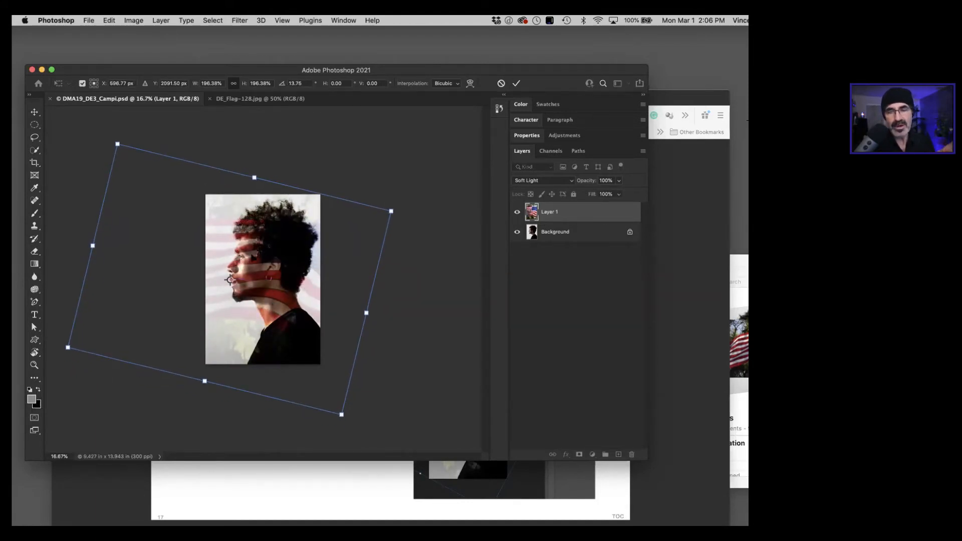
Step: Fine-tune the rotated flag's position, nudging it upward so its stripes run across the face and neck
drag(246, 267, 248, 271)
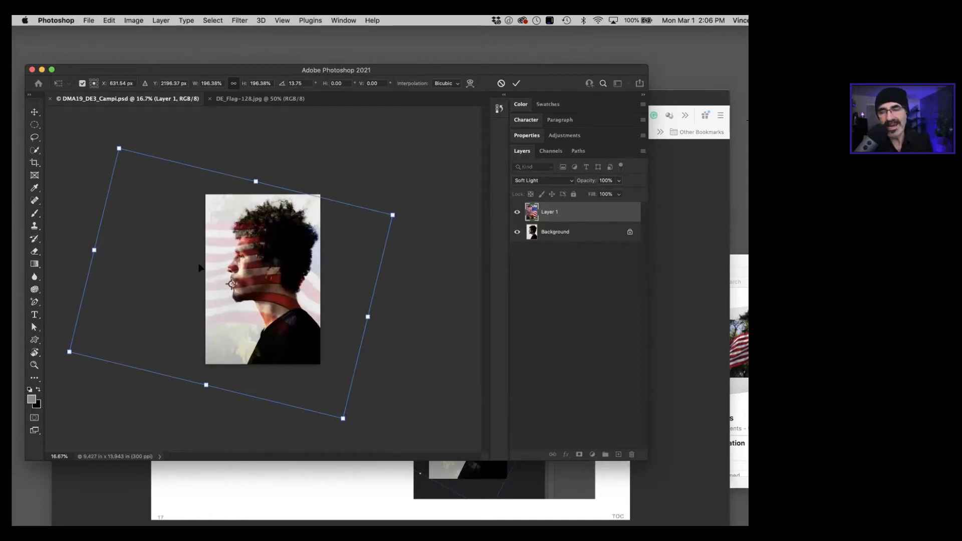
drag(253, 268, 243, 287)
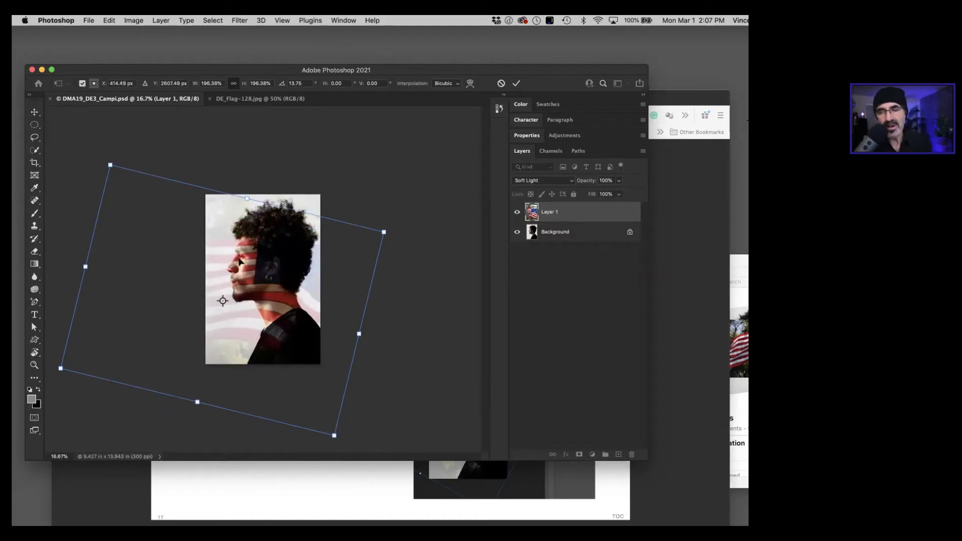
drag(250, 267, 249, 262)
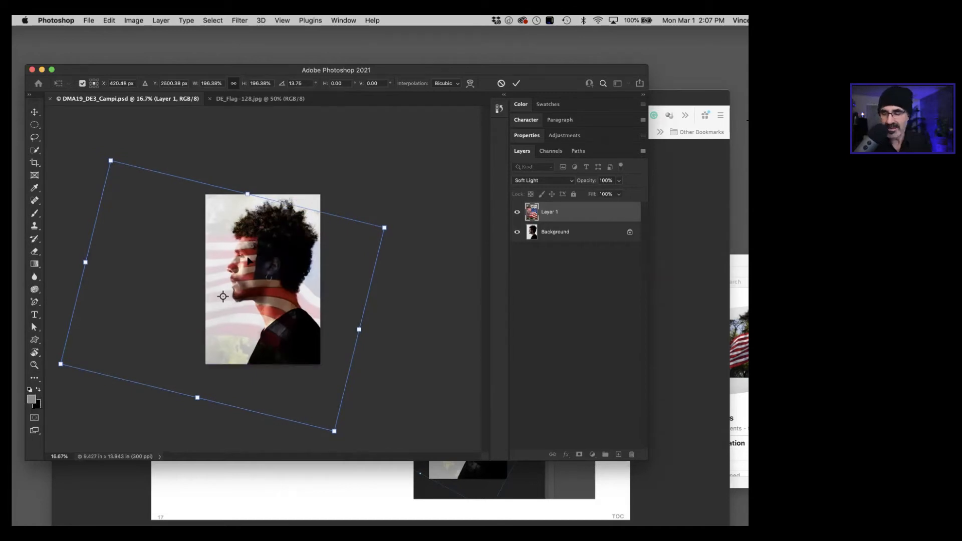
key(Up)
key(Up)
key(Up)
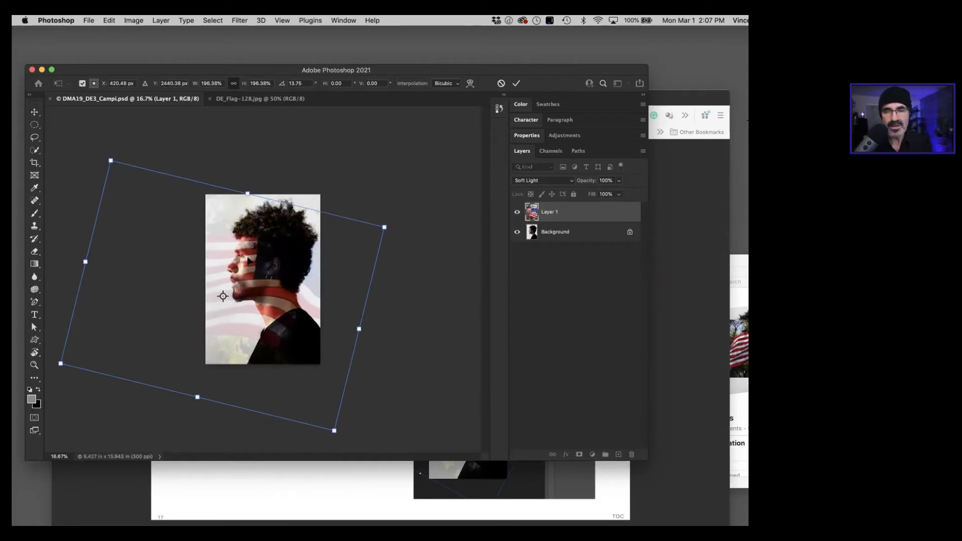
key(Up)
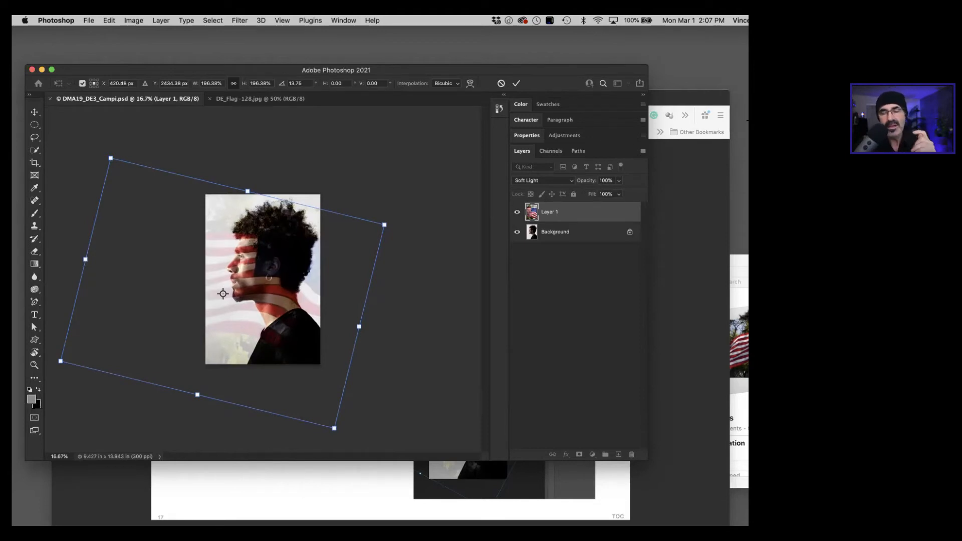
drag(280, 253, 283, 254)
Step: Scale the rotated flag layer down to about 156%, reposition it over the face and neck, and commit the transform
drag(63, 362, 129, 335)
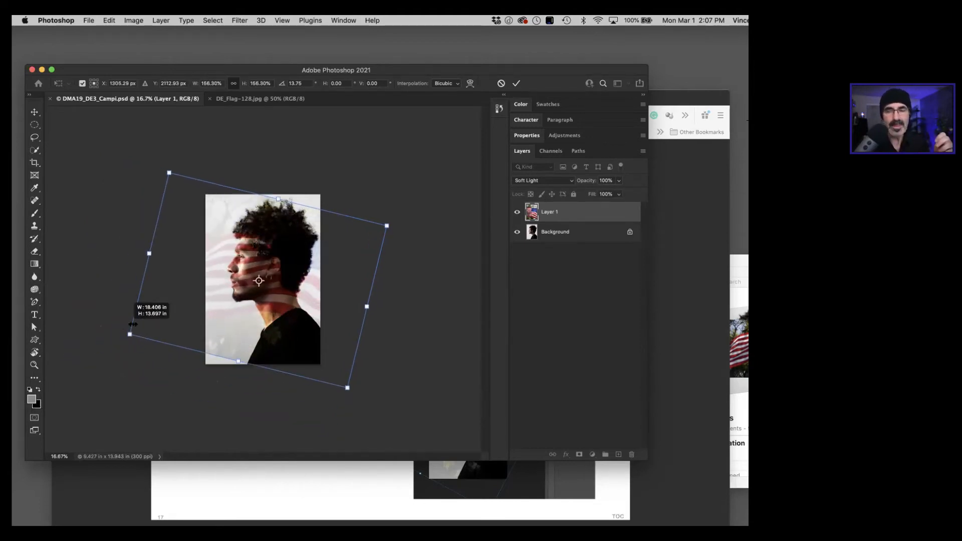
drag(287, 298, 248, 309)
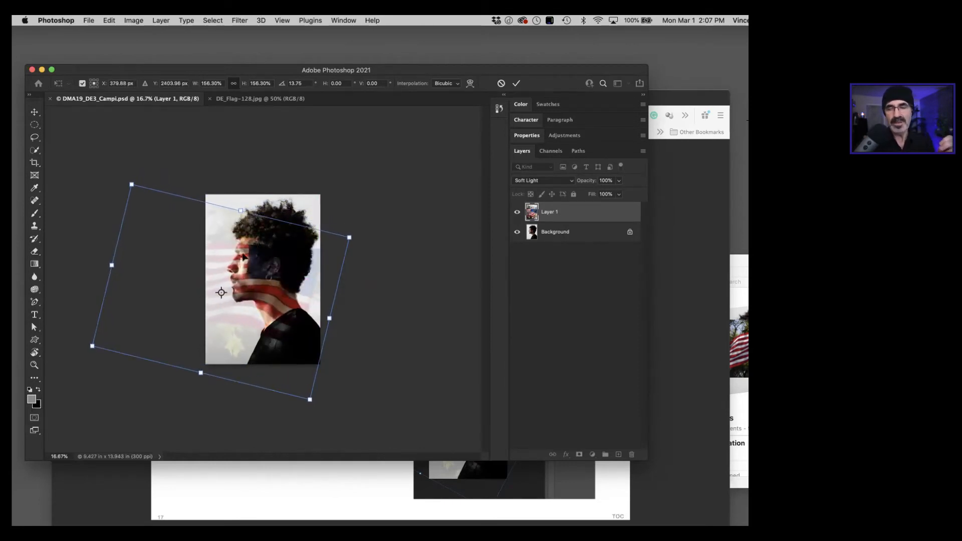
drag(253, 273, 263, 265)
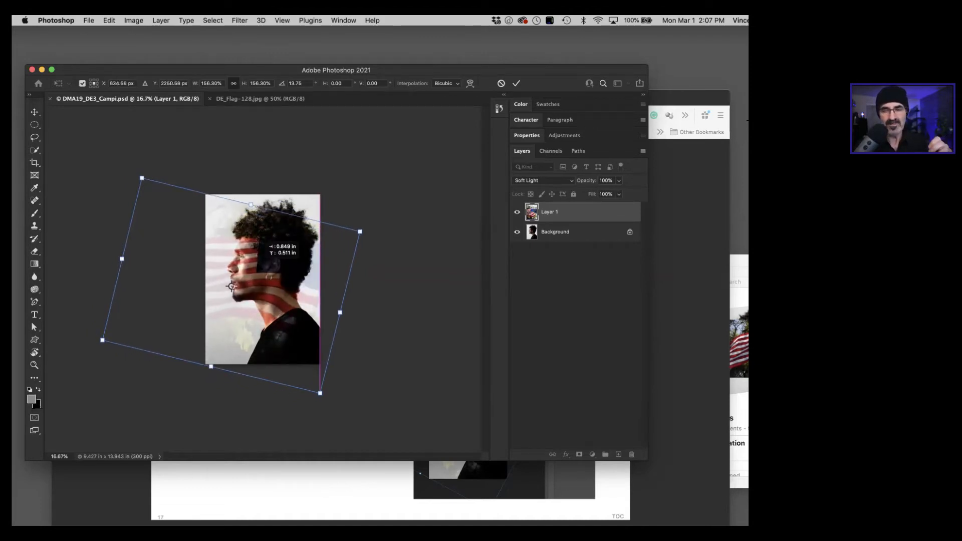
drag(263, 264, 263, 264)
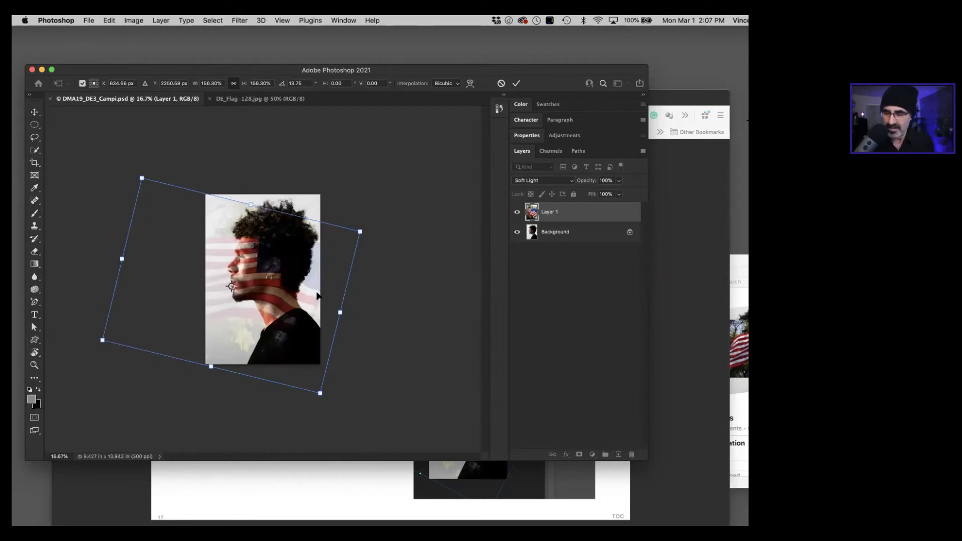
key(Return)
key(super+equal)
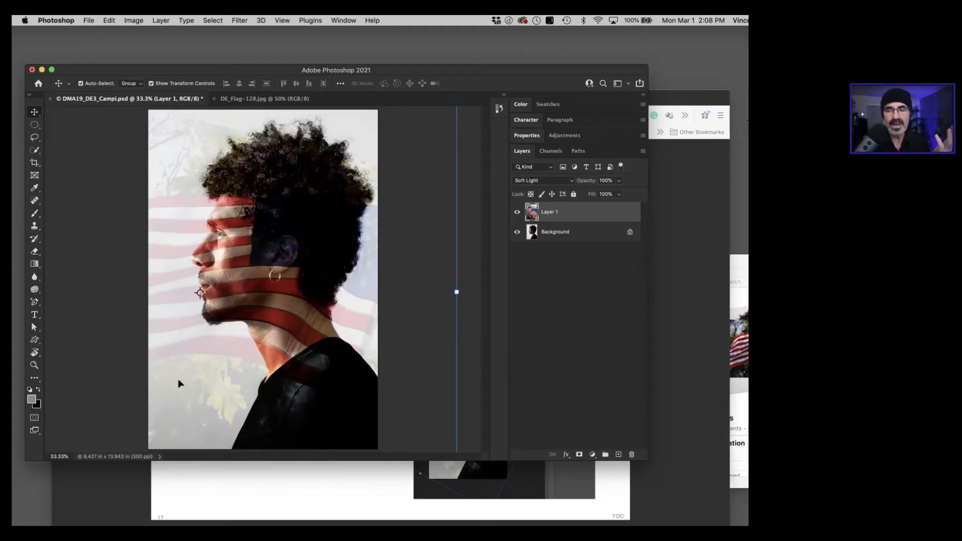
Step: Switch to Photopea in Firefox and scale the flag layer to about 140% width and 128% height, positioned over the face
drag(283, 74, 277, 36)
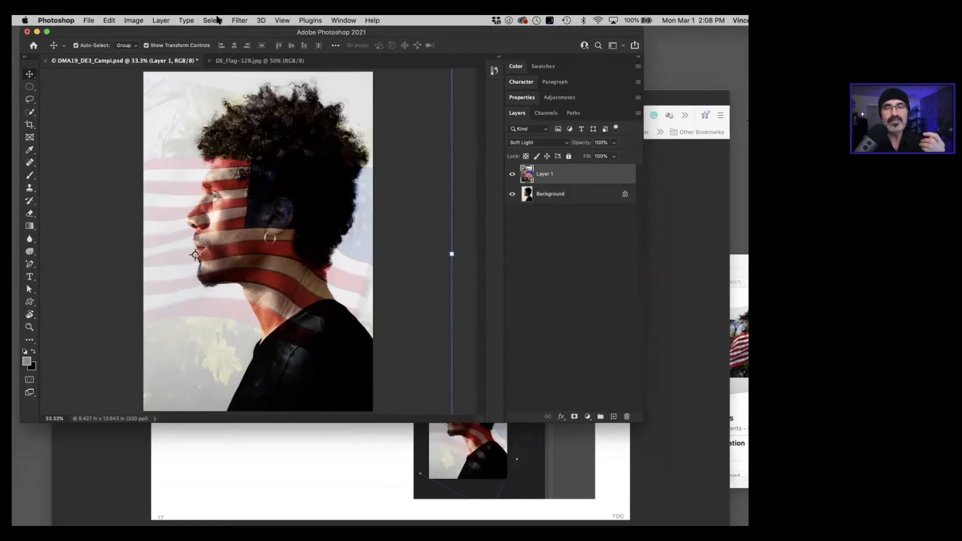
click(281, 460)
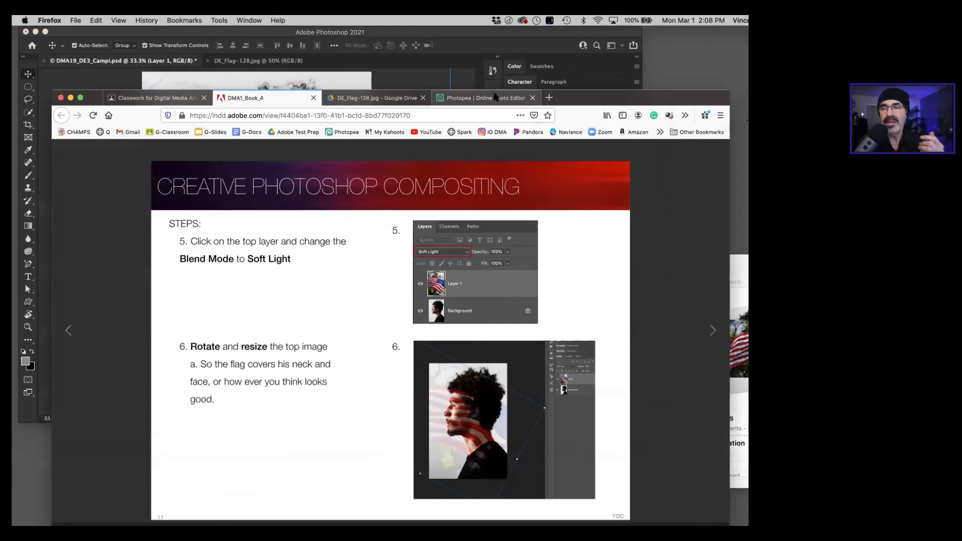
click(479, 98)
drag(561, 96, 535, 70)
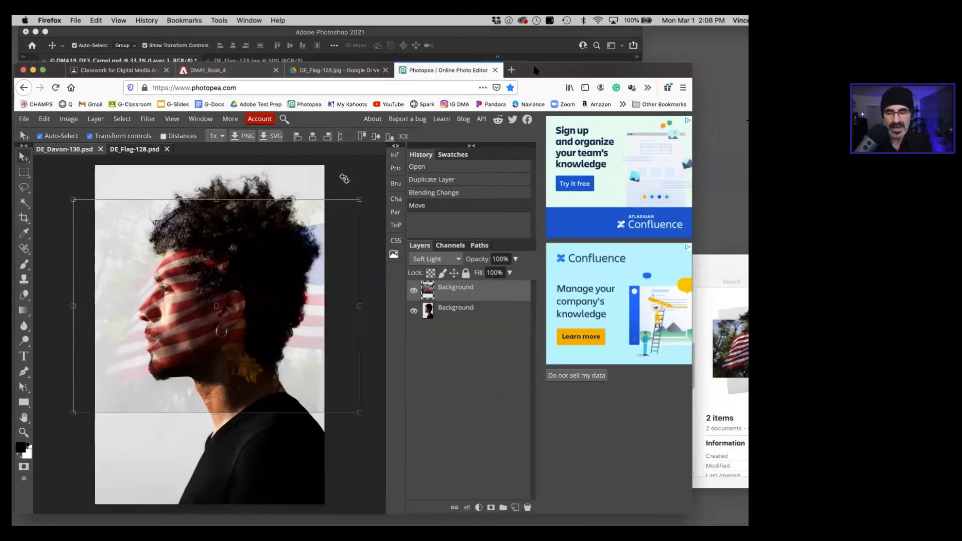
key(super+minus)
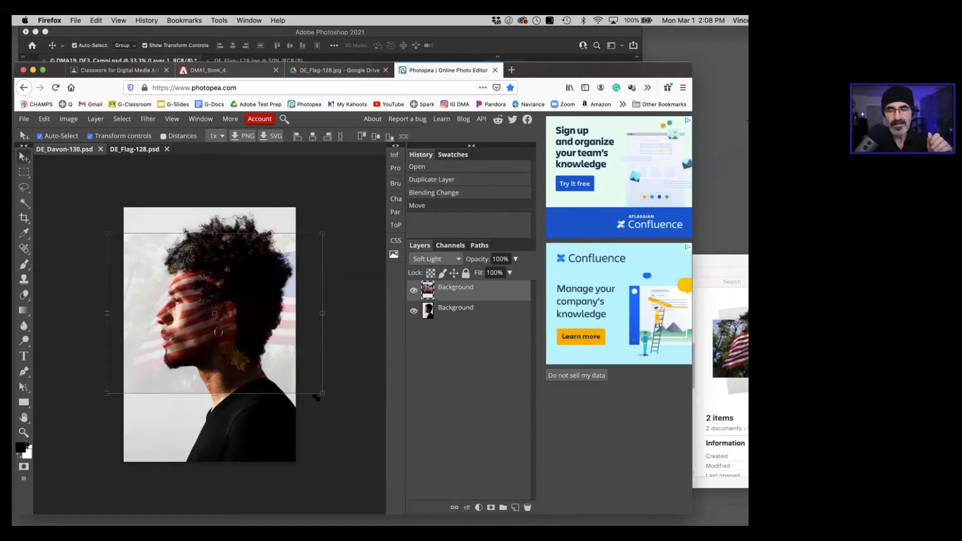
drag(317, 397, 414, 482)
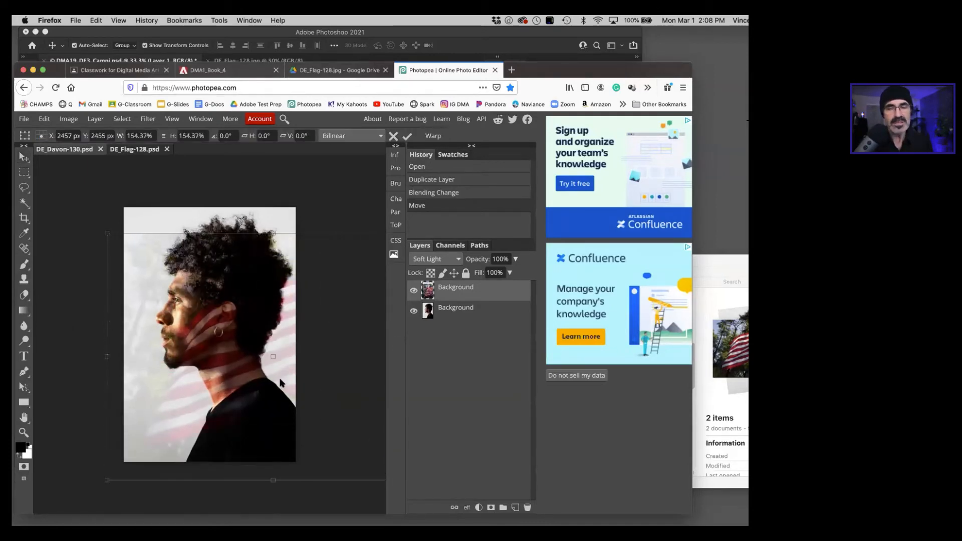
drag(230, 346, 162, 309)
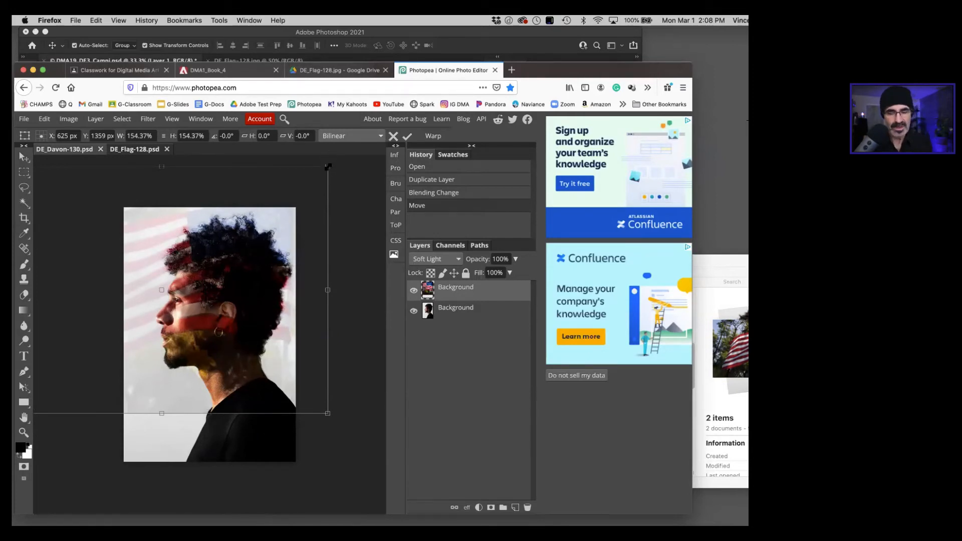
drag(328, 167, 295, 209)
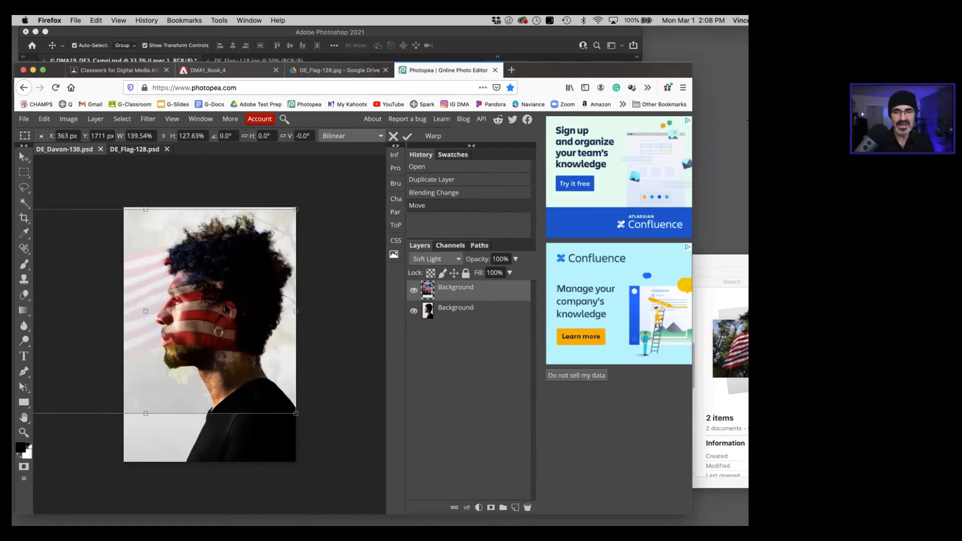
drag(222, 322, 232, 322)
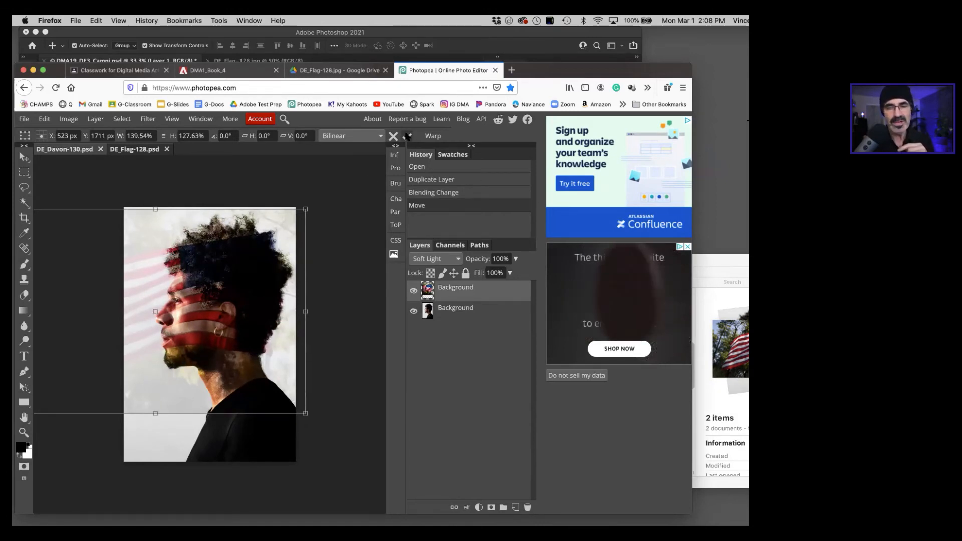
Step: Return to Photoshop and add a layer mask to Layer 1, the flag layer
click(281, 36)
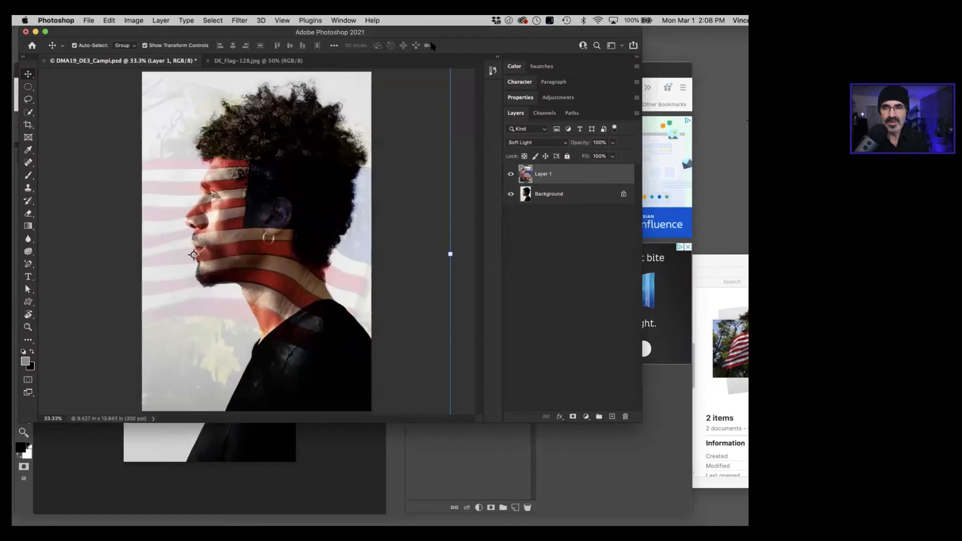
drag(196, 32, 220, 91)
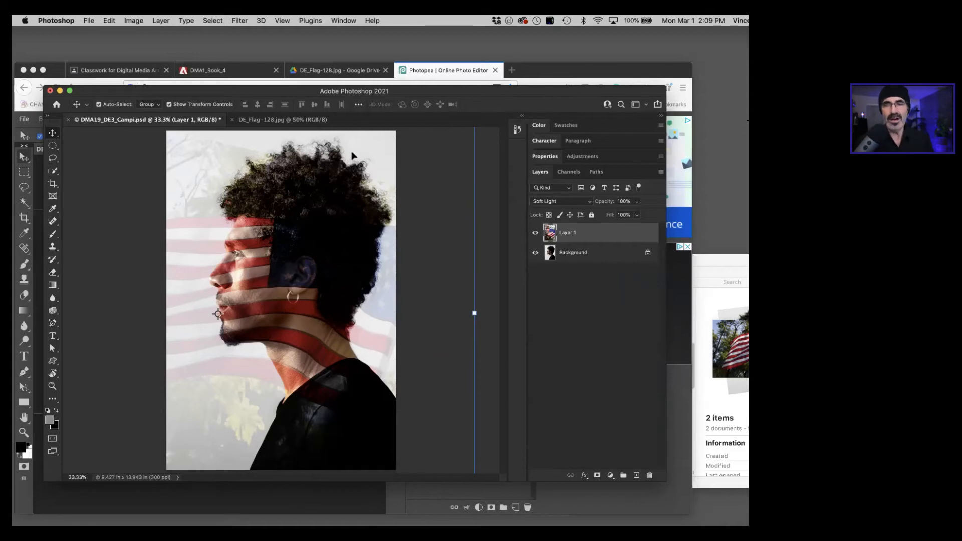
drag(407, 91, 408, 86)
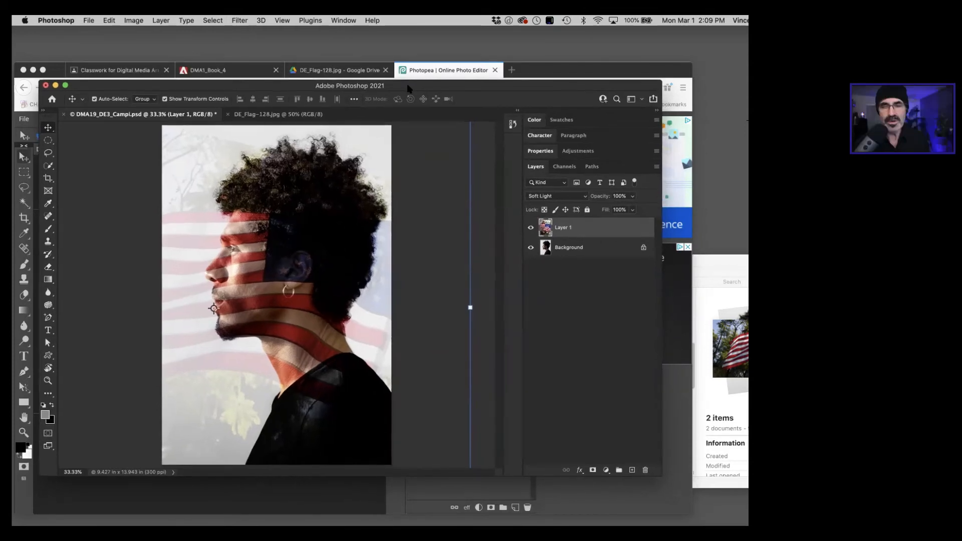
key(super+minus)
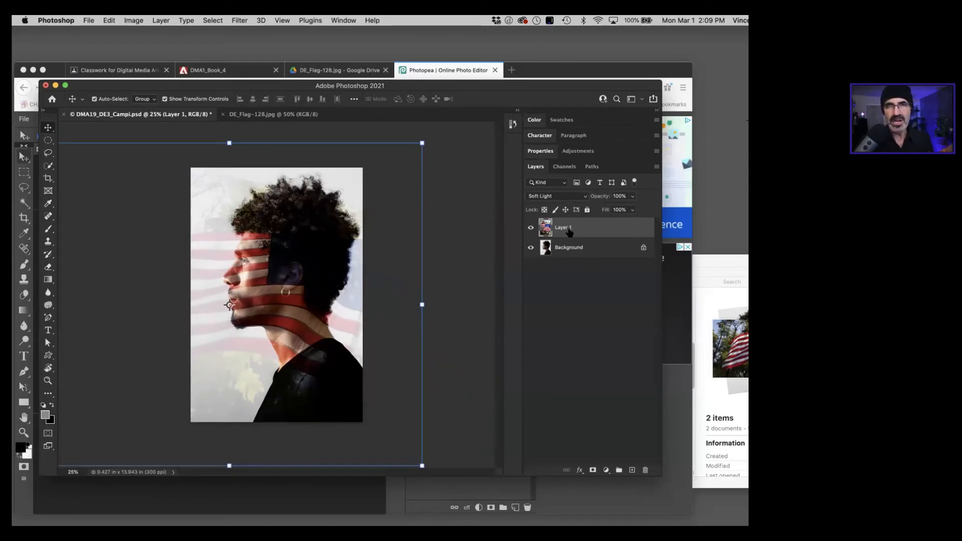
click(592, 471)
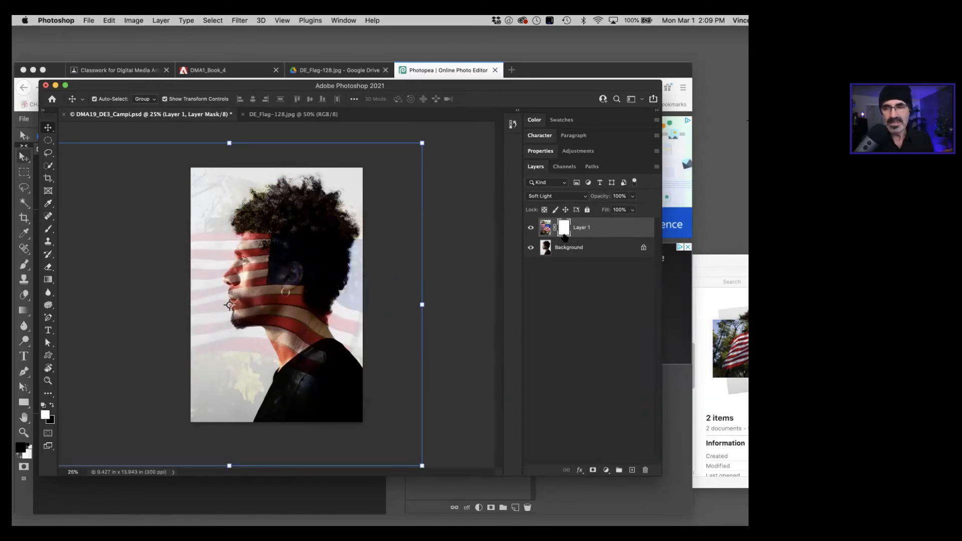
Step: Switch to Photopea, add a layer mask to the top flag layer, and turn to steps 7 and 8 in DMA1_Book_4
click(326, 505)
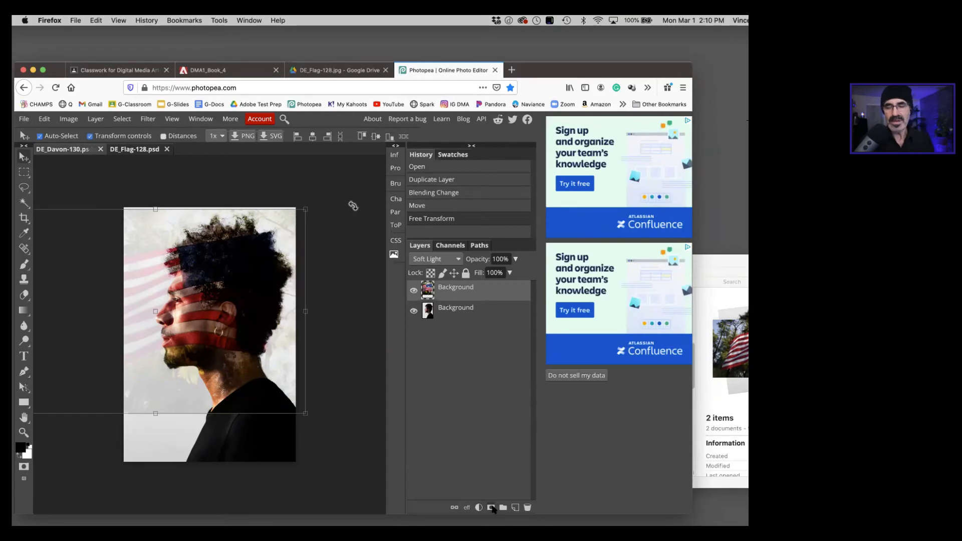
click(492, 508)
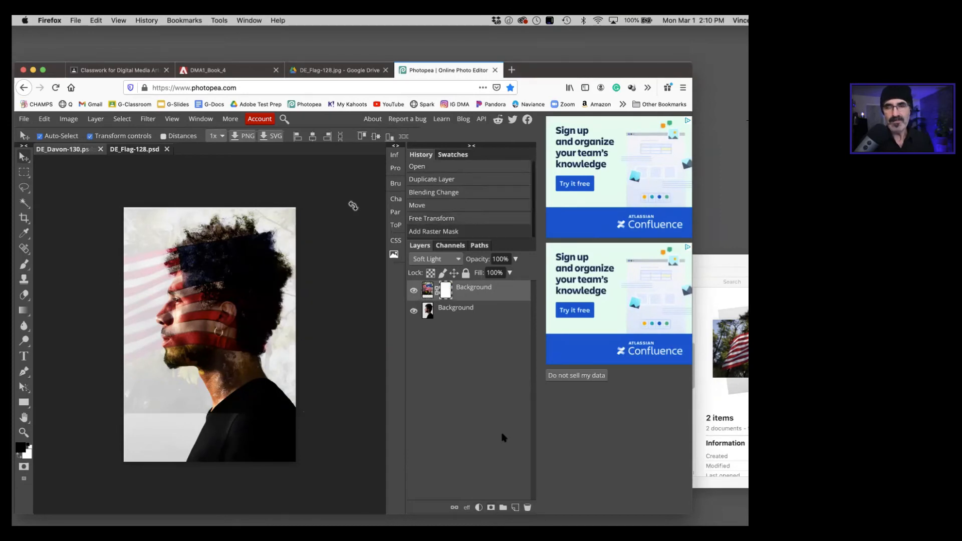
click(236, 70)
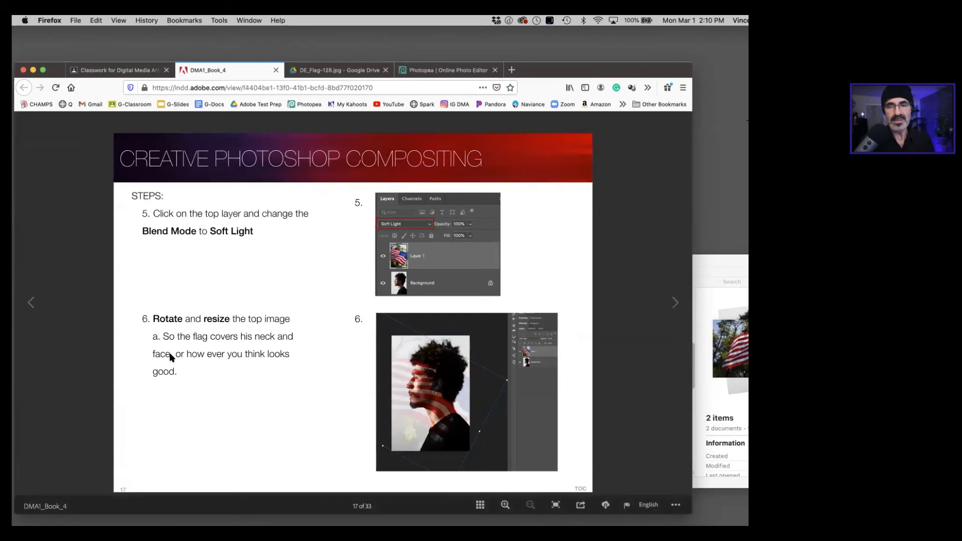
click(674, 302)
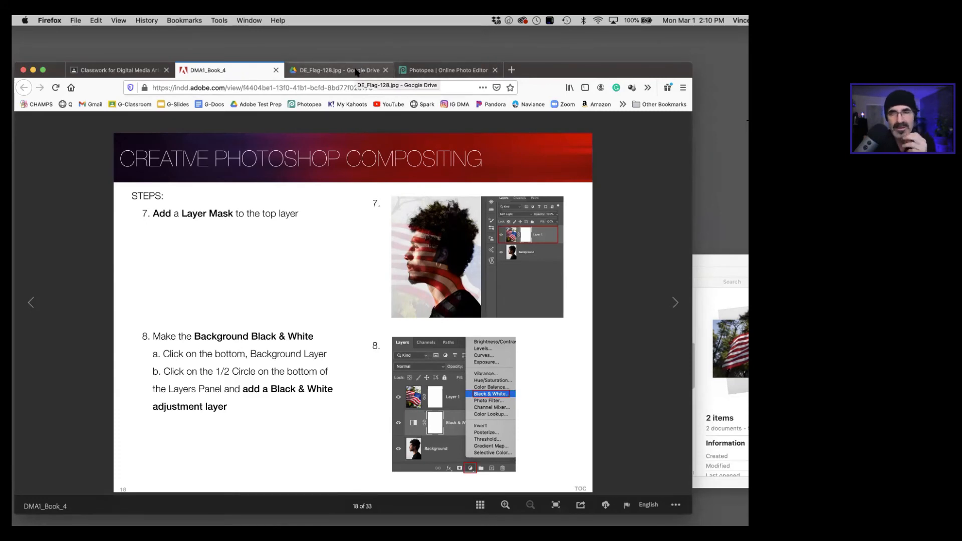
Step: Go back to Photopea, add a Black & White adjustment layer above the bottom Background layer, and expand its properties beside the canvas
click(412, 71)
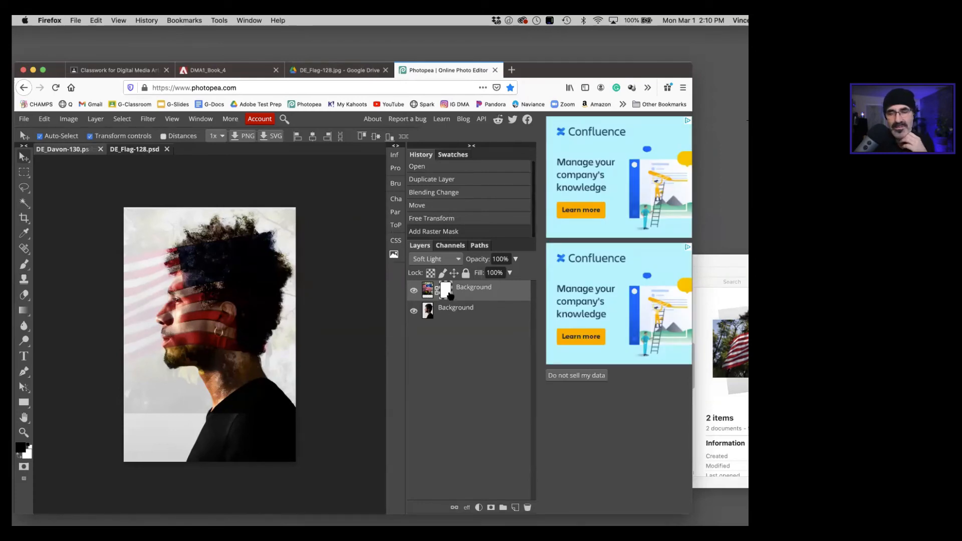
click(457, 311)
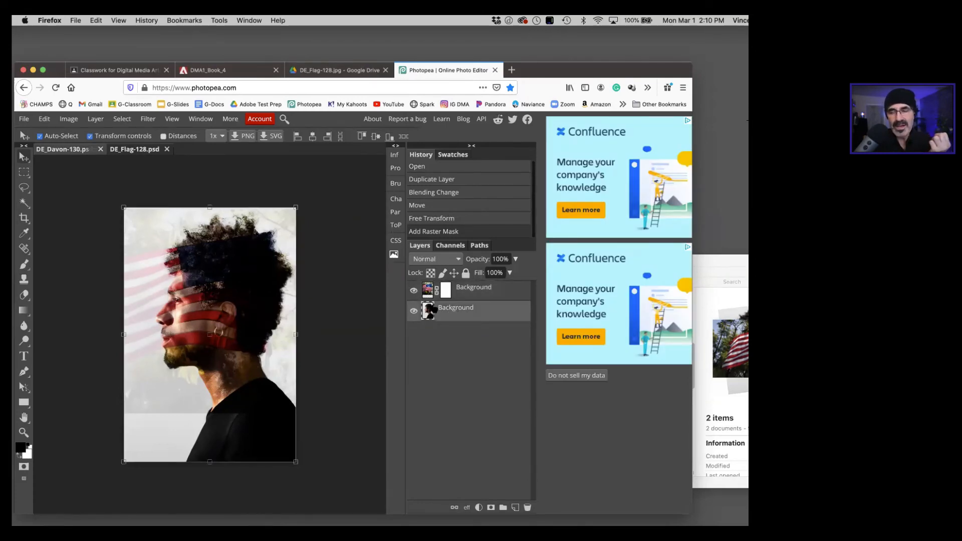
click(478, 508)
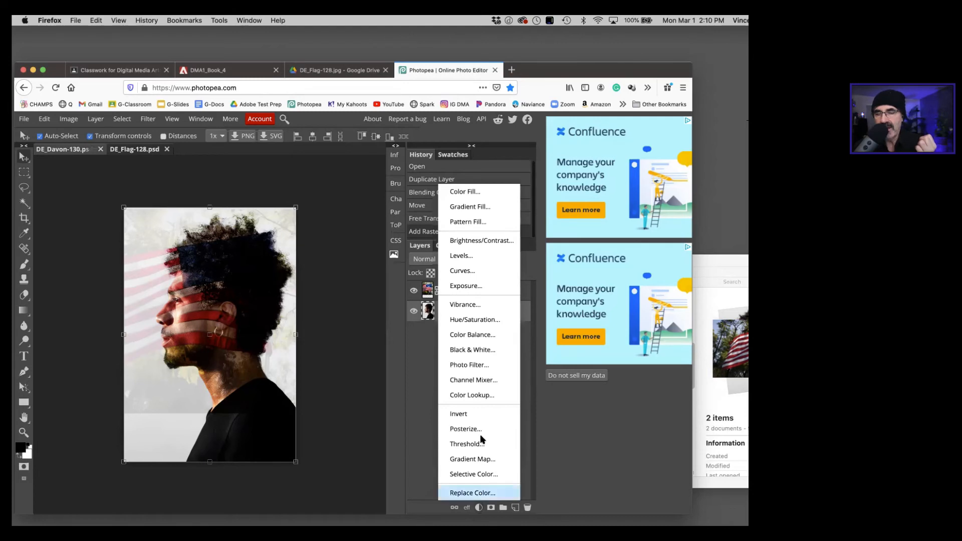
click(466, 350)
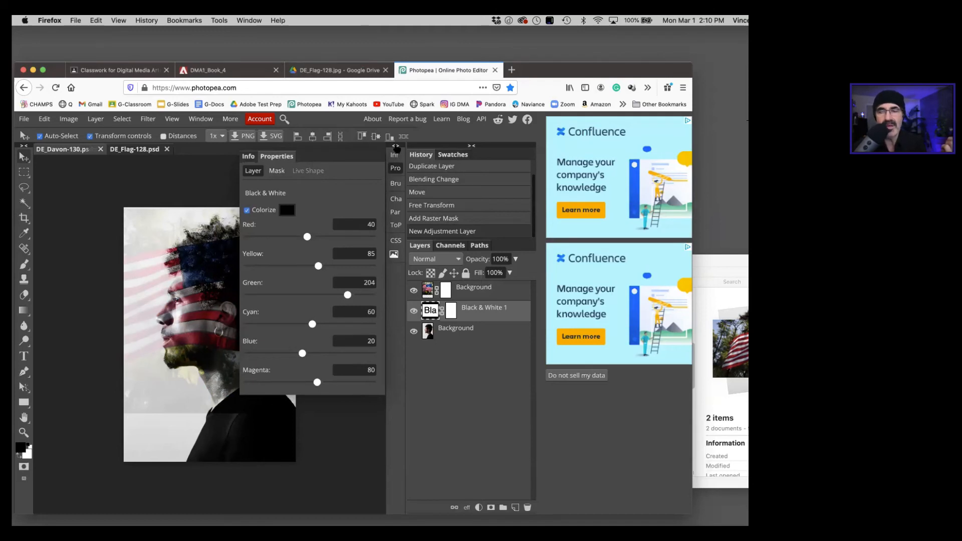
click(396, 147)
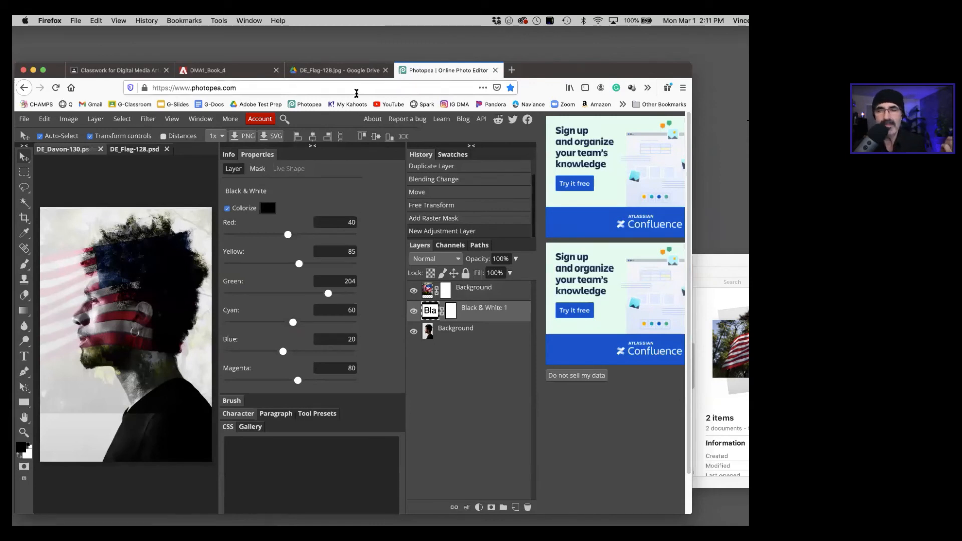
Step: Lower the Black & White adjustment layer's opacity to 73%
drag(64, 79, 87, 79)
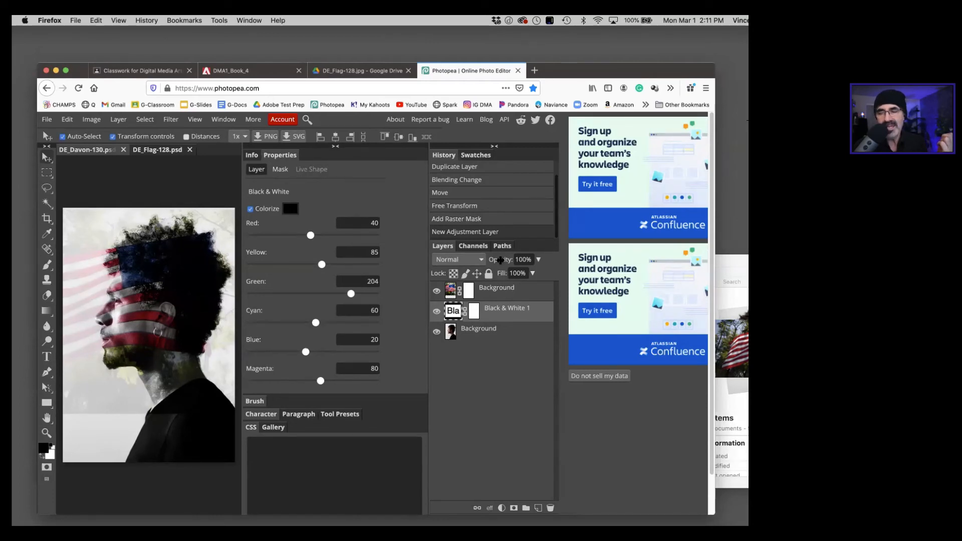
drag(499, 260, 480, 269)
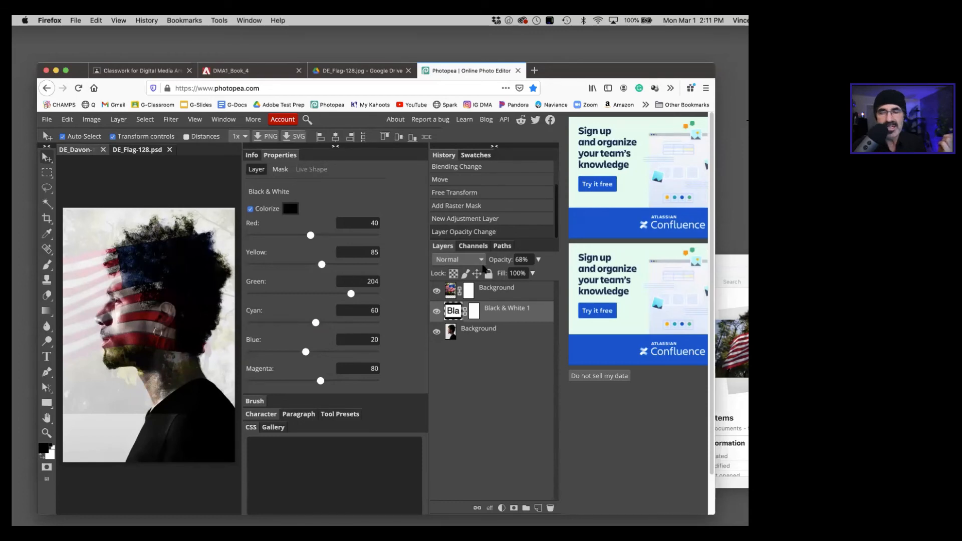
drag(484, 263, 485, 265)
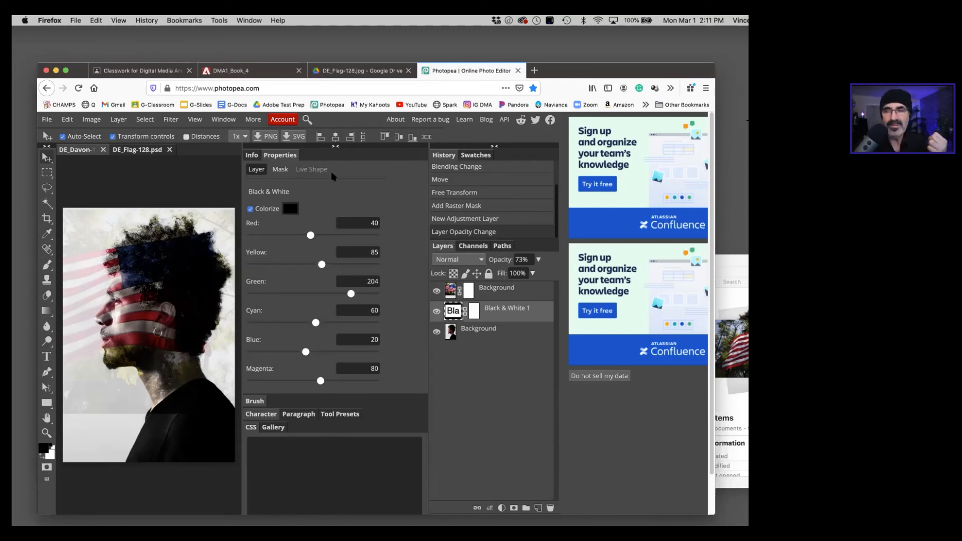
Step: Switch to Photoshop and add a Black & White adjustment layer directly above the Background layer
drag(586, 79, 523, 55)
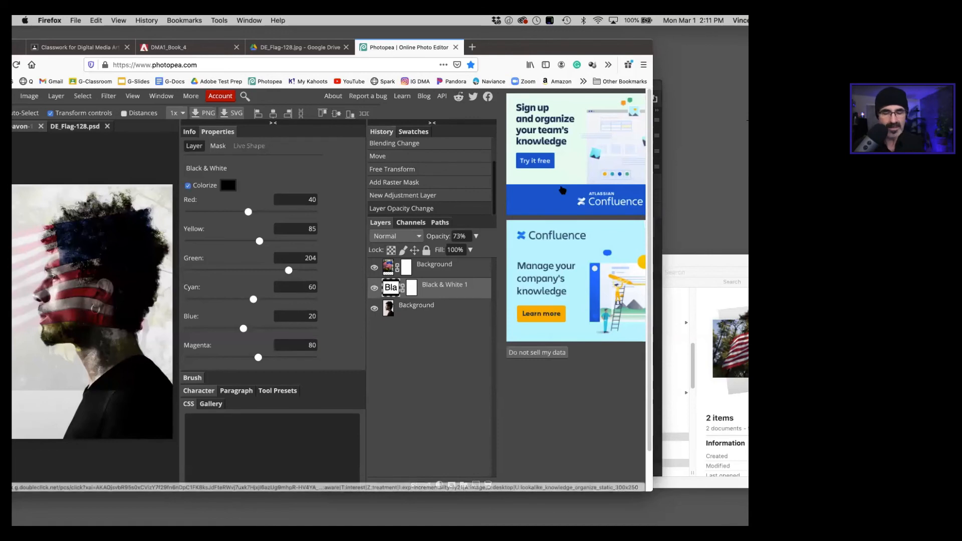
key(super+Tab)
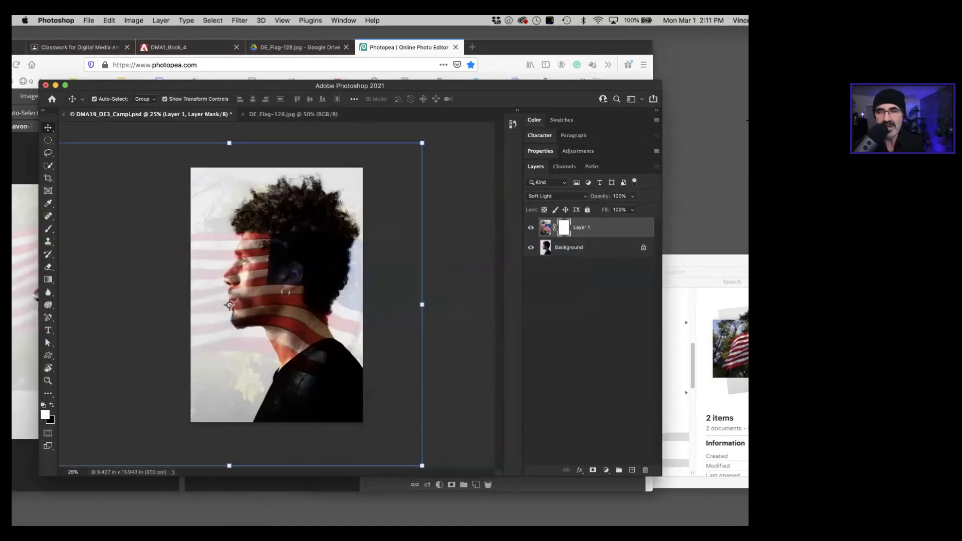
click(584, 248)
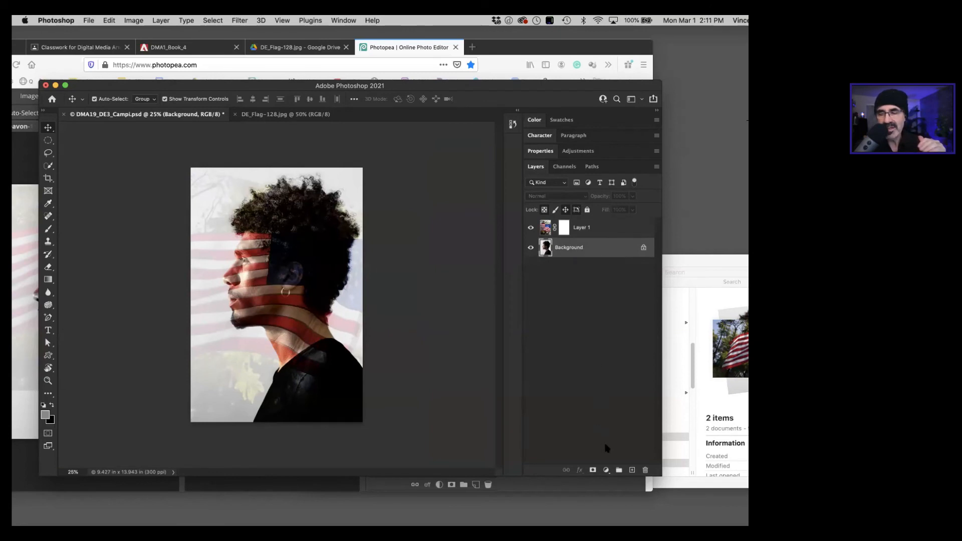
click(606, 470)
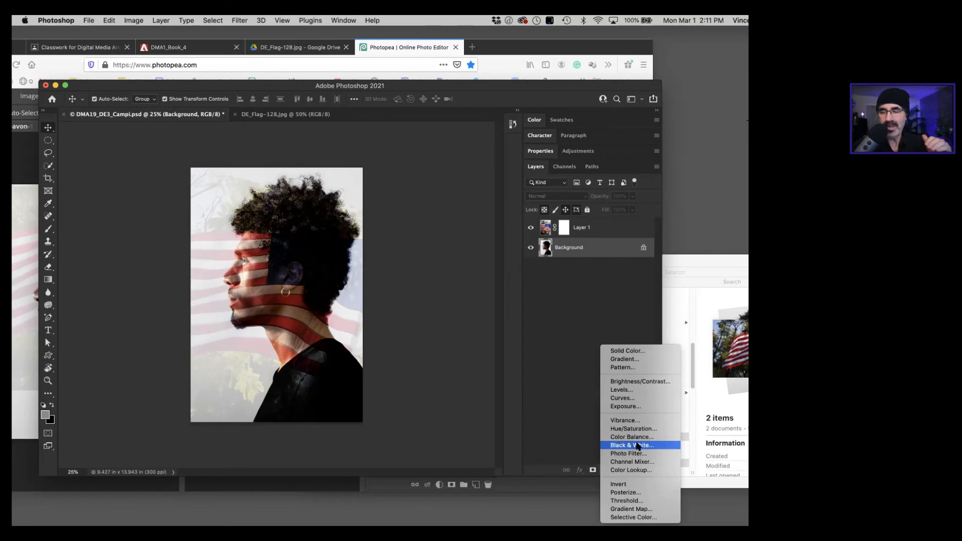
click(633, 445)
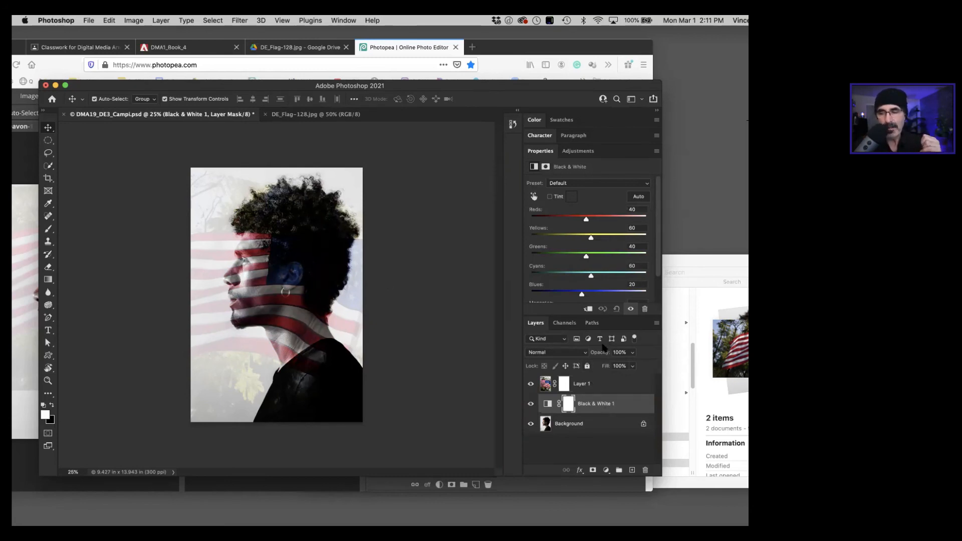
Step: Lower the Black & White adjustment layer's opacity to 49%, comparing the portrait with the adjustment hidden and shown
drag(602, 353, 591, 355)
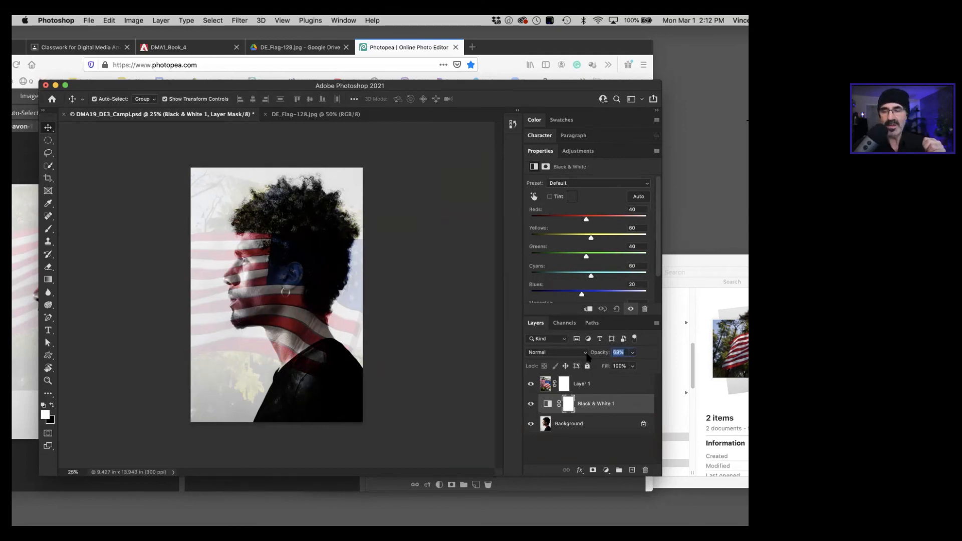
drag(588, 356, 588, 356)
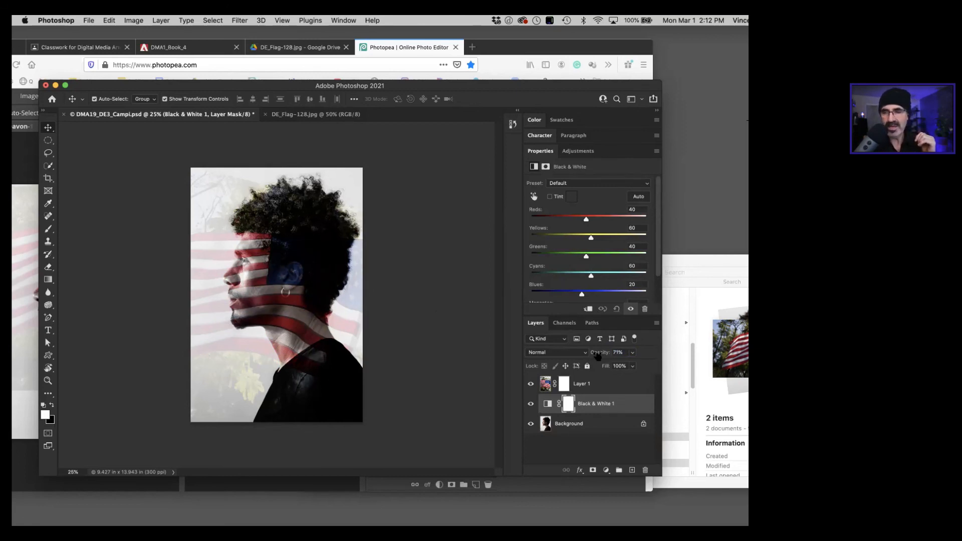
drag(598, 355, 597, 354)
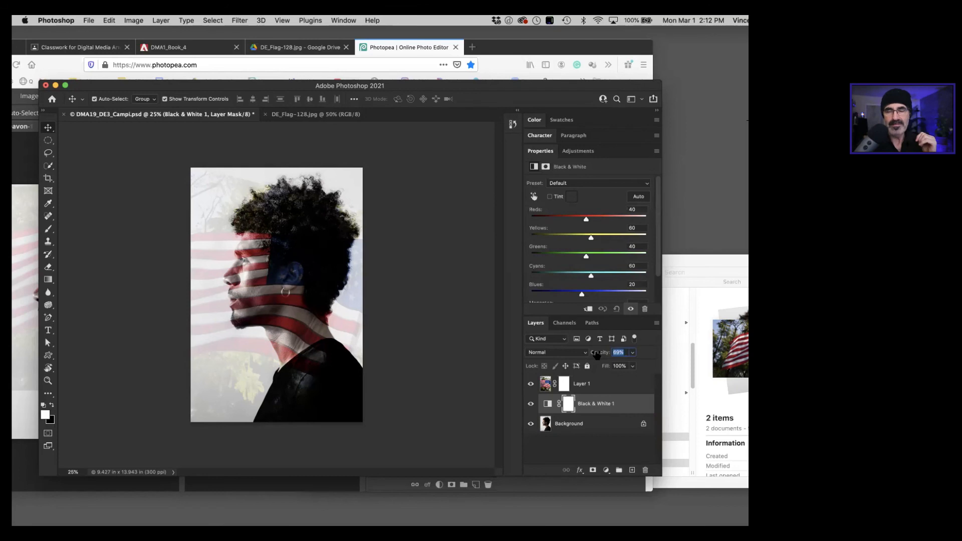
click(531, 405)
click(530, 405)
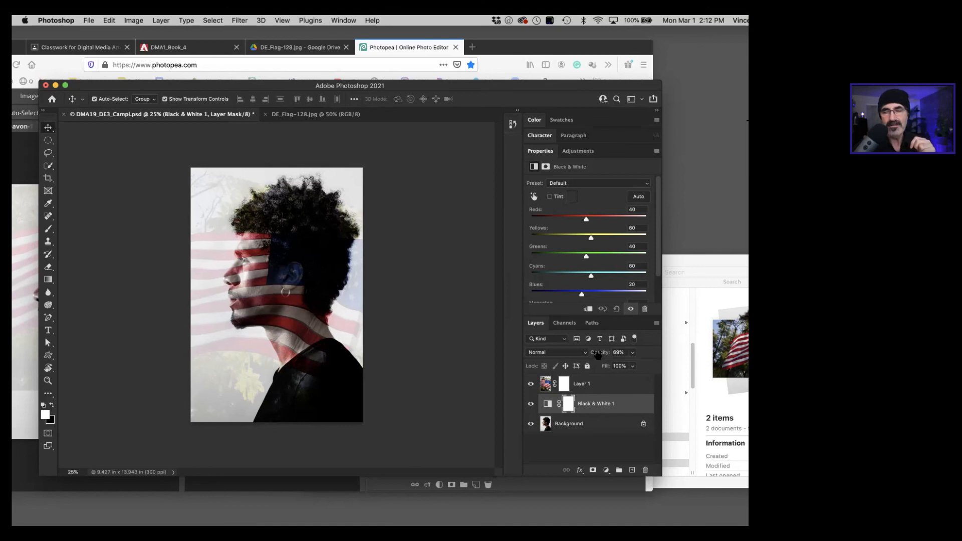
mouse_move(598, 355)
mouse_down()
mouse_move(650, 355)
mouse_move(571, 358)
mouse_move(602, 354)
mouse_up()
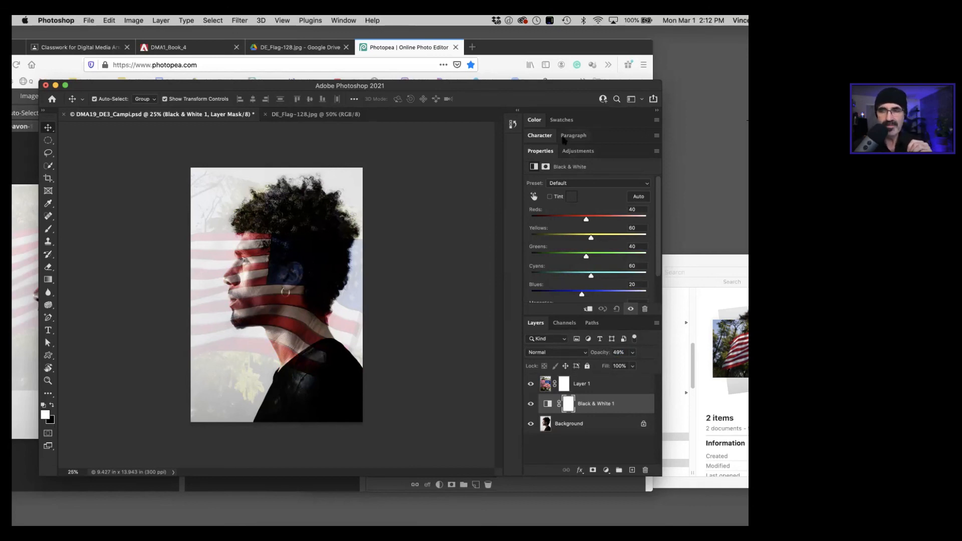
Step: Collapse the adjustment's properties, select the flag image on Layer 1, and save the Photoshop document
click(541, 151)
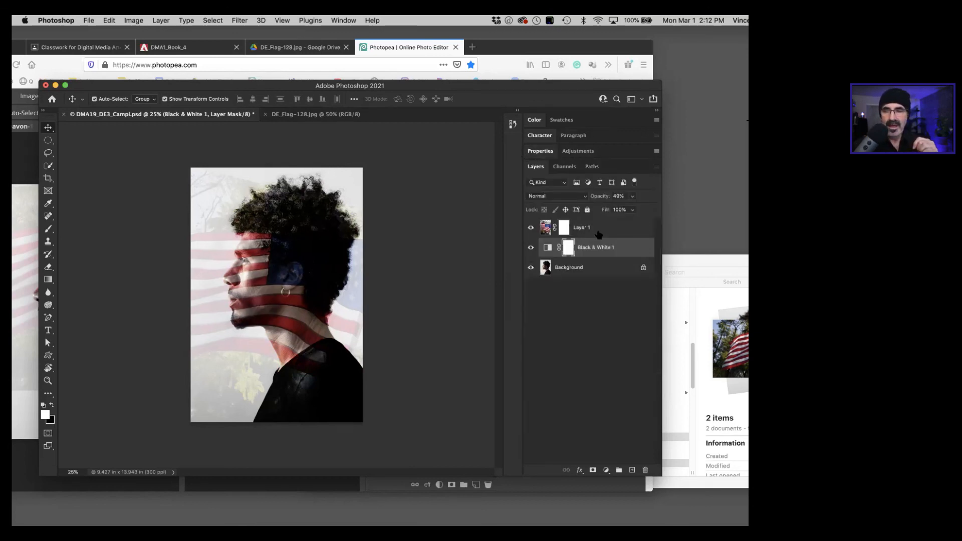
click(546, 232)
key(super+s)
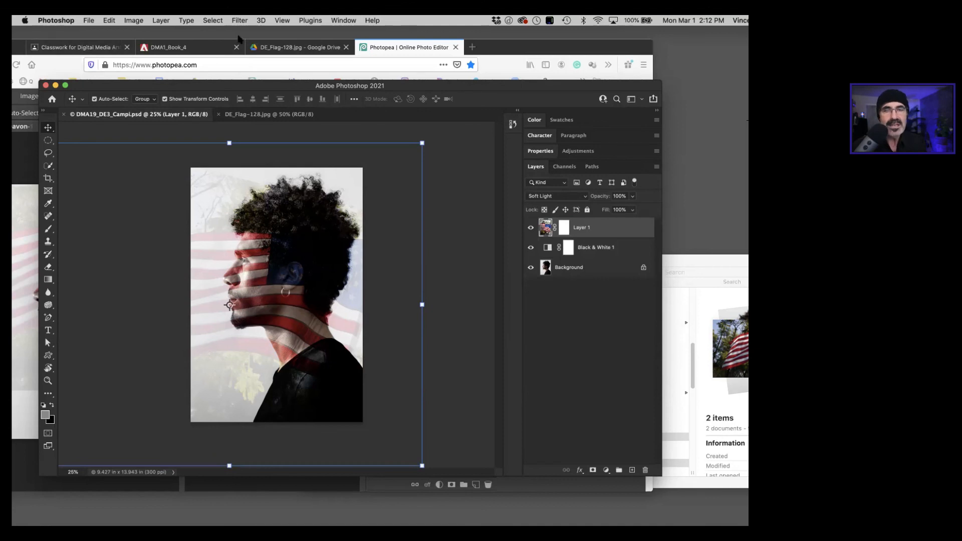
Step: Switch to Photopea, save DE_Davon-130.psd to disk, and collapse the Black & White properties to give the portrait more room
click(373, 50)
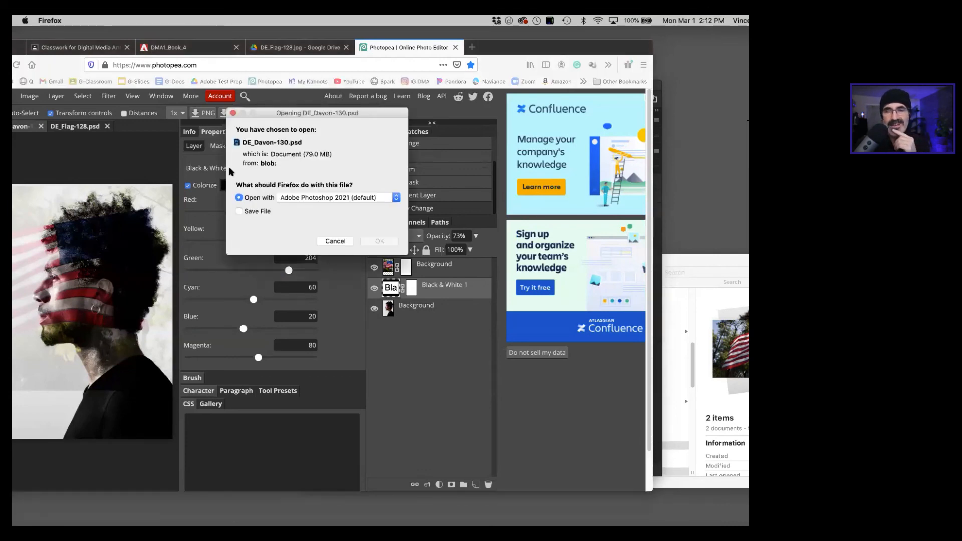
click(239, 211)
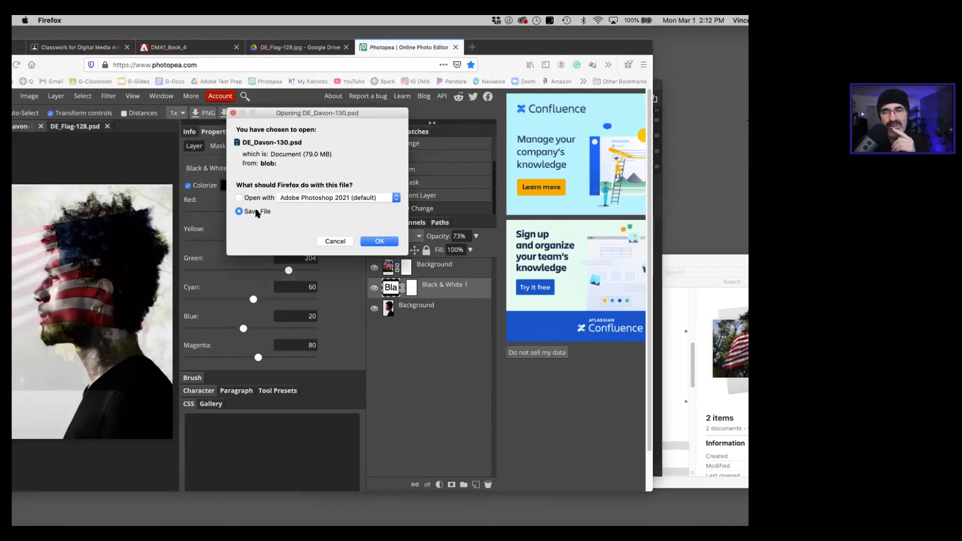
click(369, 242)
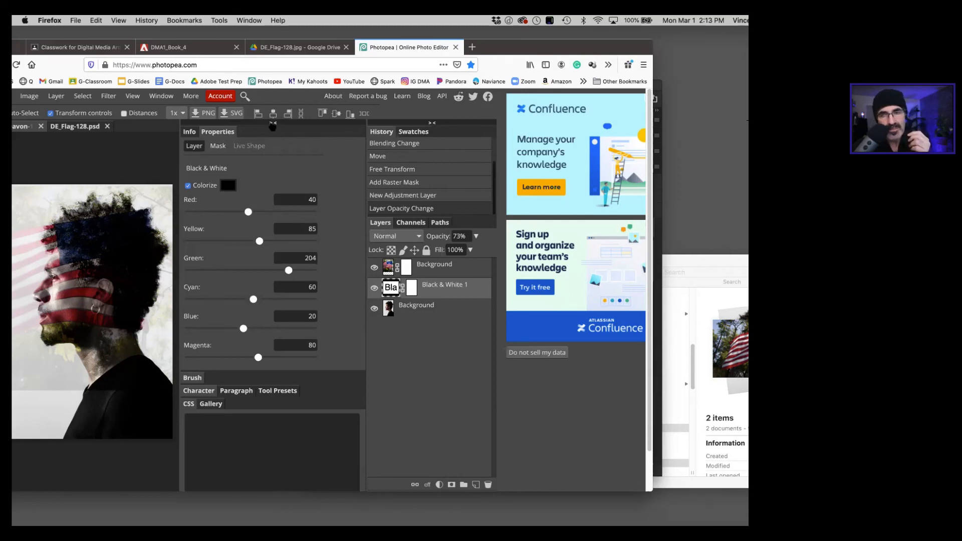
click(273, 124)
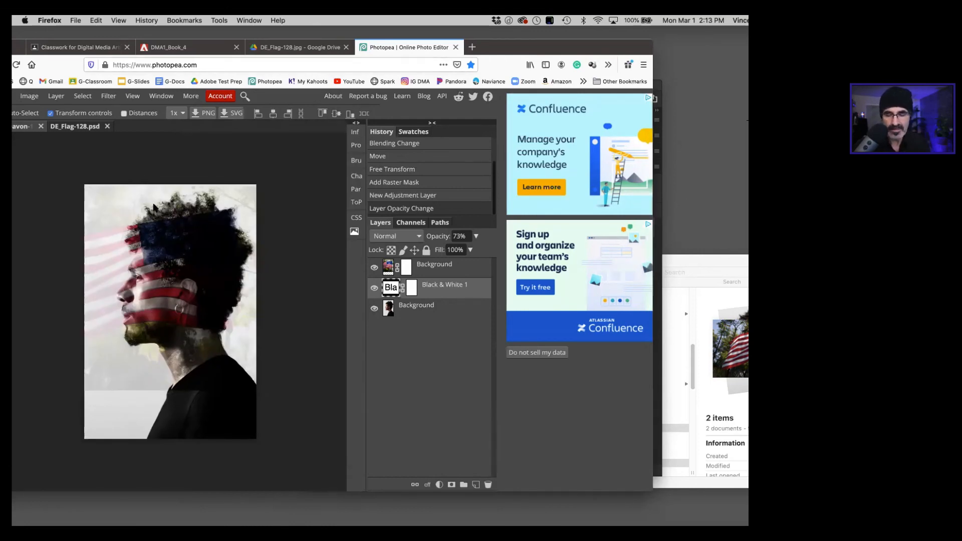
key(super+plus)
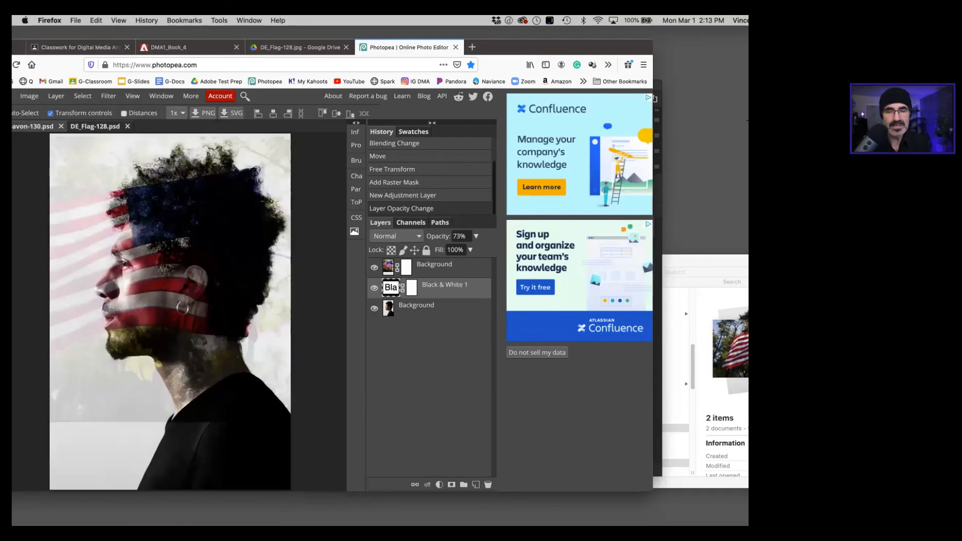